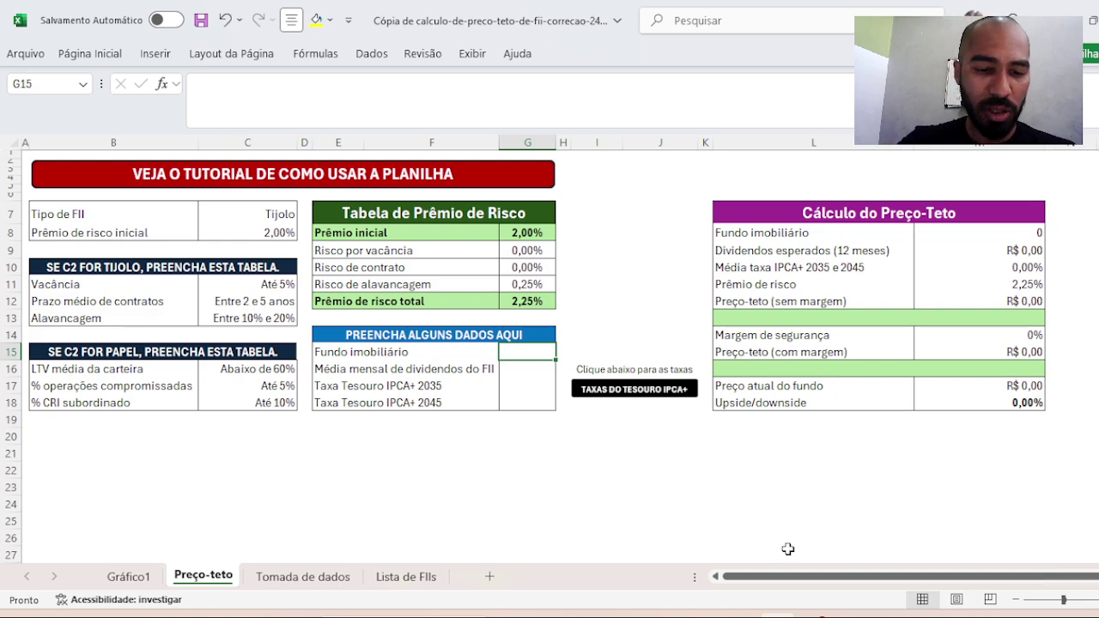
Enter BRCO11 as the Fundo imobiliário in the PREENCHA ALGUNS DADOS AQUI table
{"action": "type", "text": "BRCO11"}
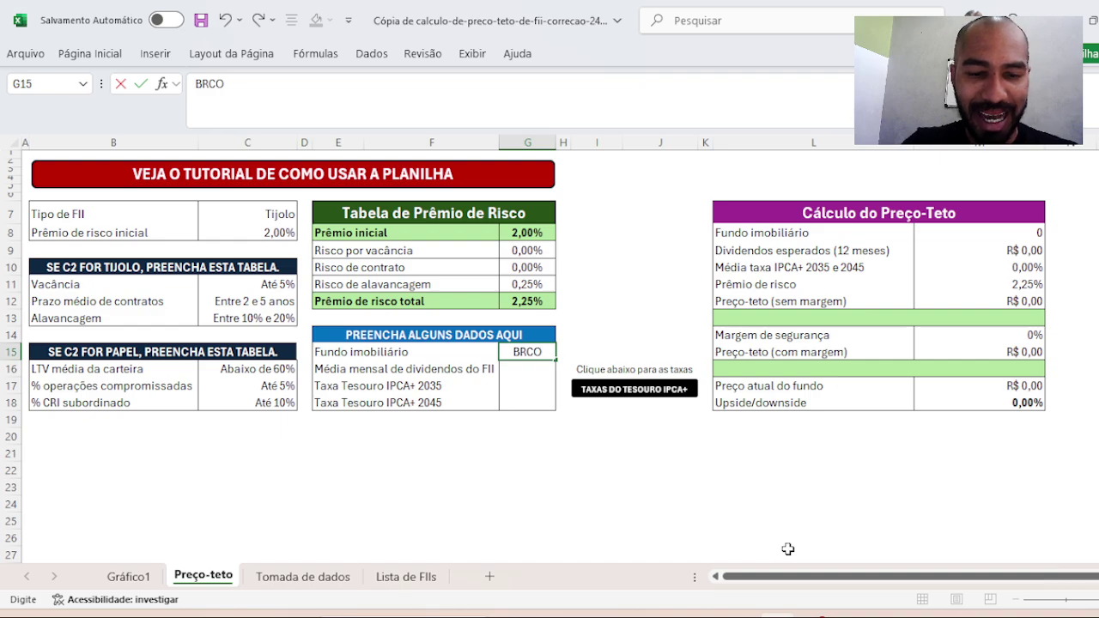
{"action": "key", "text": "Return"}
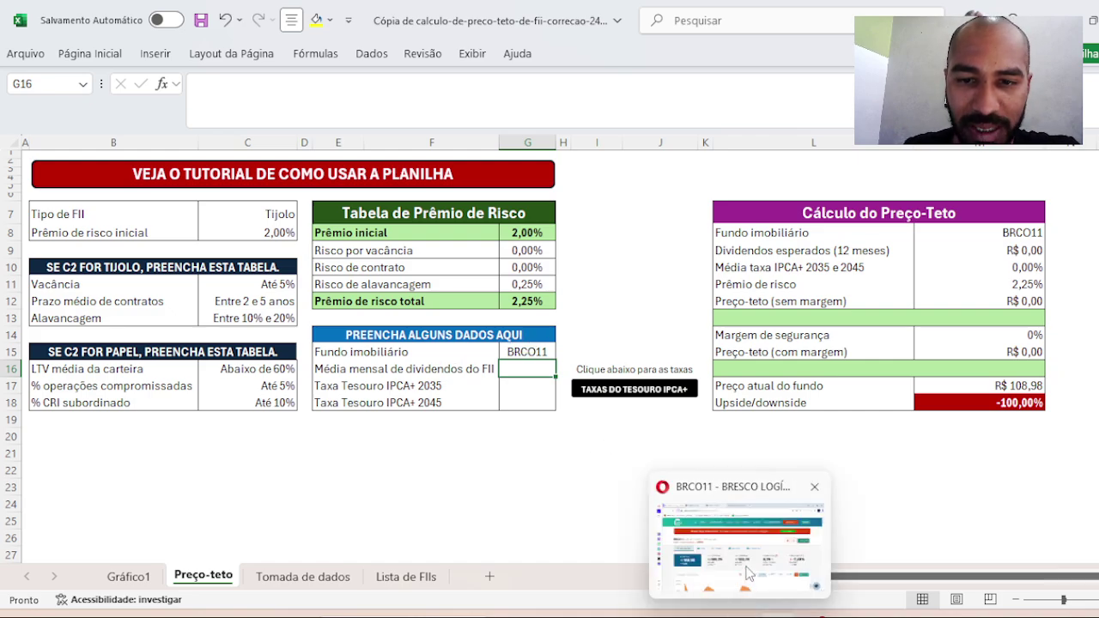
Switch to Opera and compare the physical vacancy stated in BRCO11's Bunzl Prot-Cap lease notice and its September 2024 report
{"action": "left_click", "coordinate": [740, 614]}
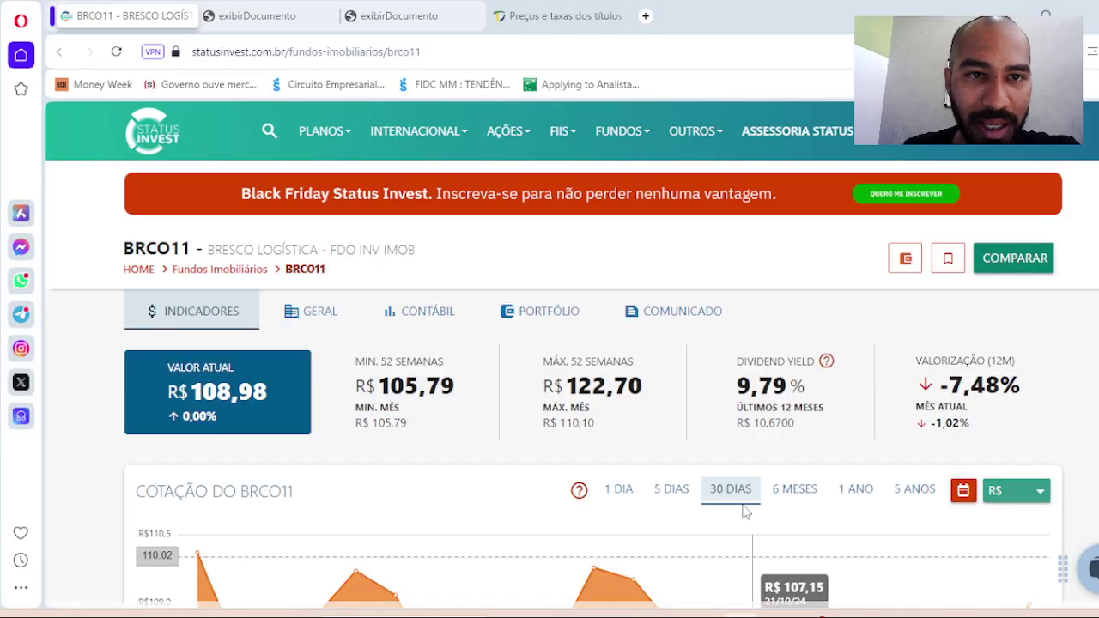
{"action": "left_click", "coordinate": [252, 12]}
{"action": "scroll", "coordinate": [630, 257], "scroll_direction": "down", "scroll_amount": 10}
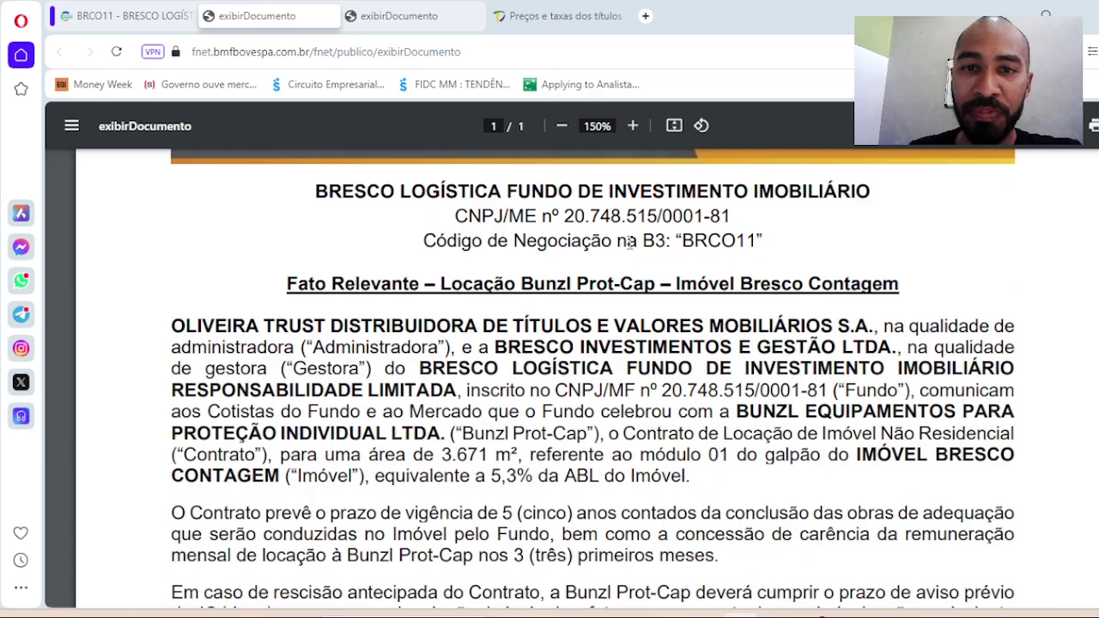
{"action": "scroll", "coordinate": [743, 329], "scroll_direction": "up", "scroll_amount": 1}
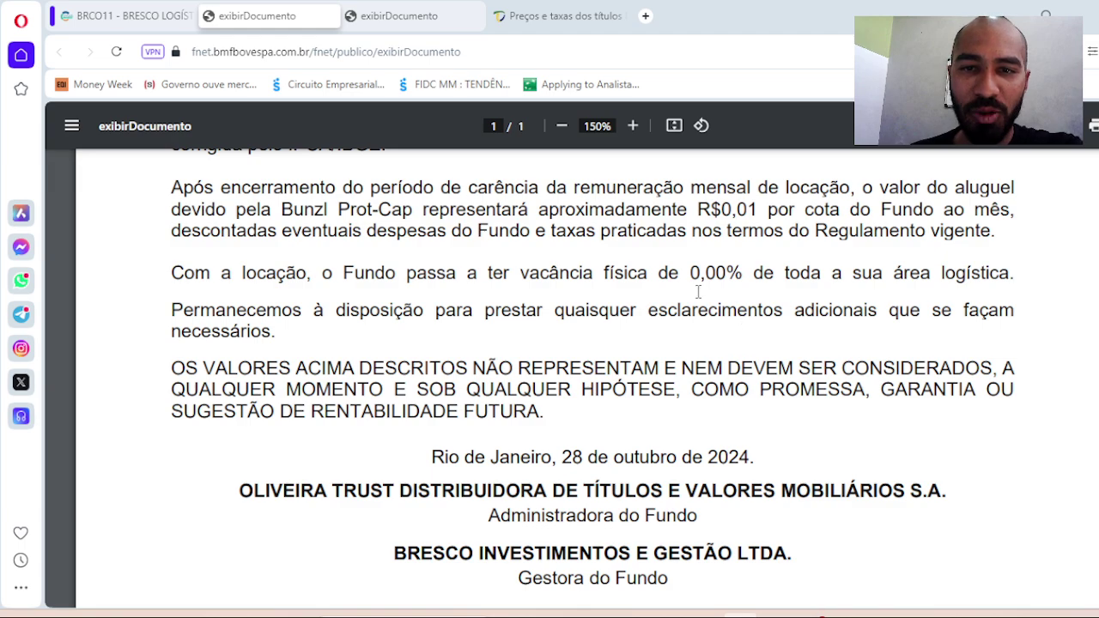
{"action": "left_click", "coordinate": [410, 19]}
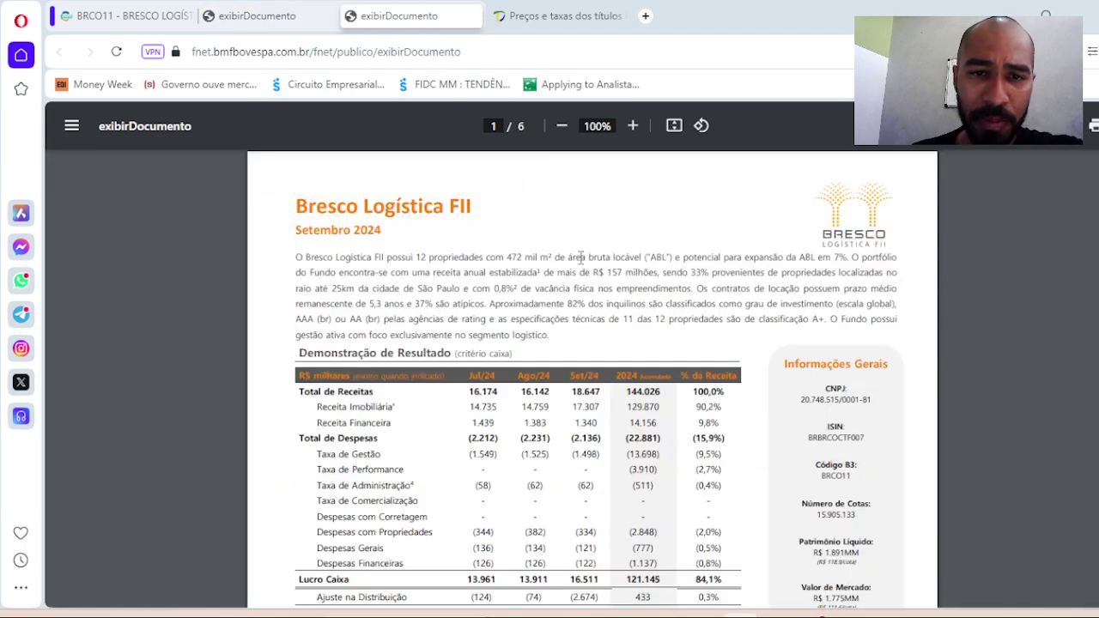
{"action": "scroll", "coordinate": [589, 230], "scroll_direction": "up", "scroll_amount": 2}
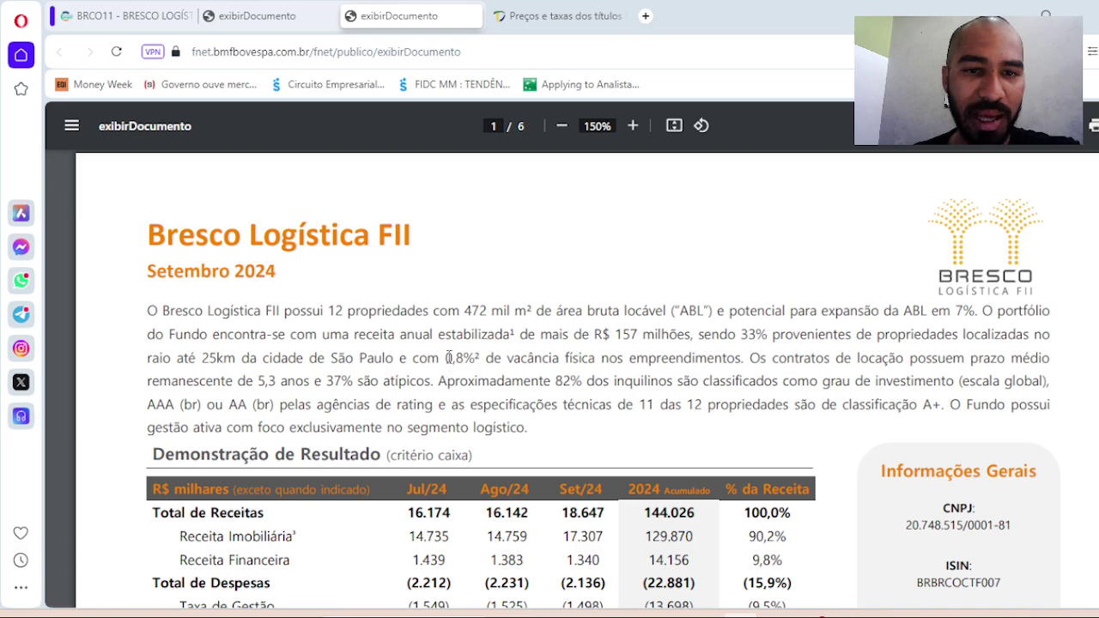
{"action": "left_click", "coordinate": [249, 16]}
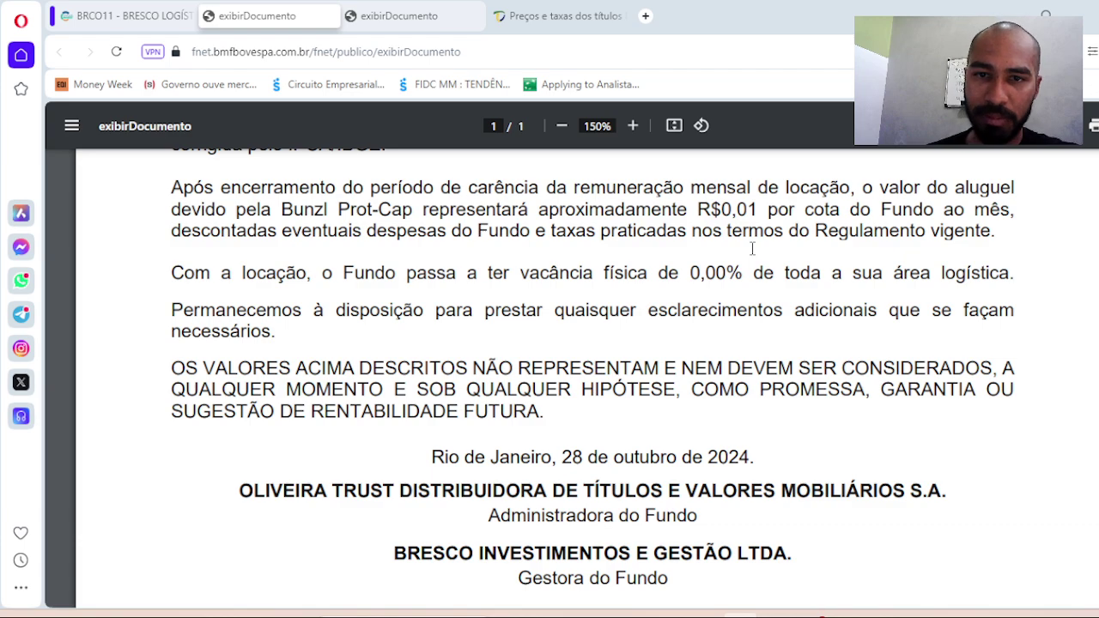
Switch back to the Excel workbook and check the Vacância option in the Tijolo table
{"action": "left_click", "coordinate": [782, 614]}
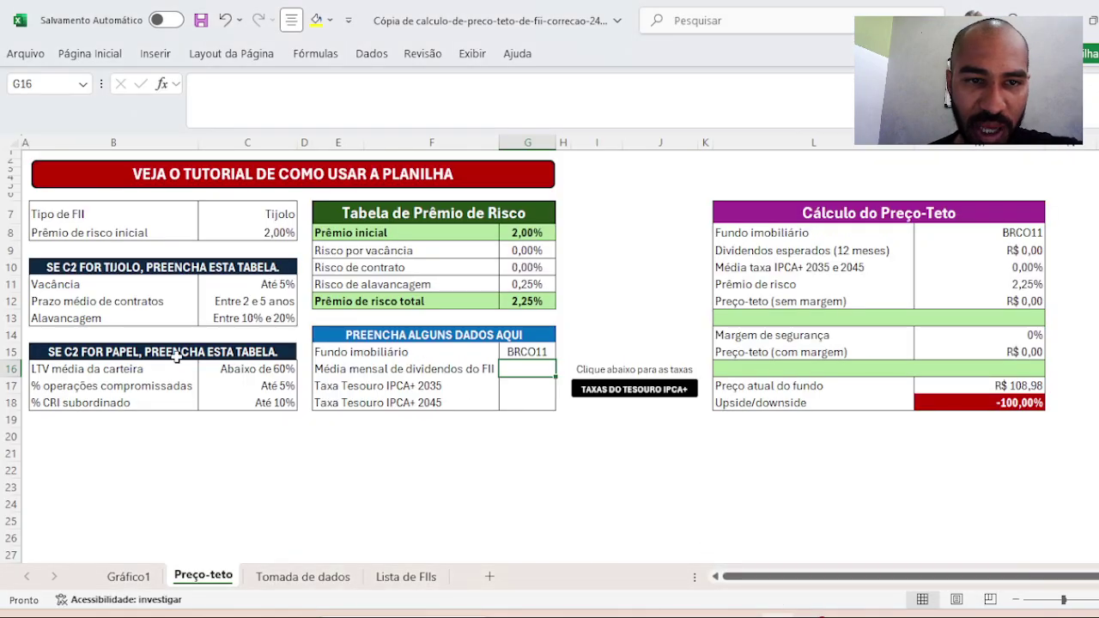
{"action": "left_click", "coordinate": [251, 287]}
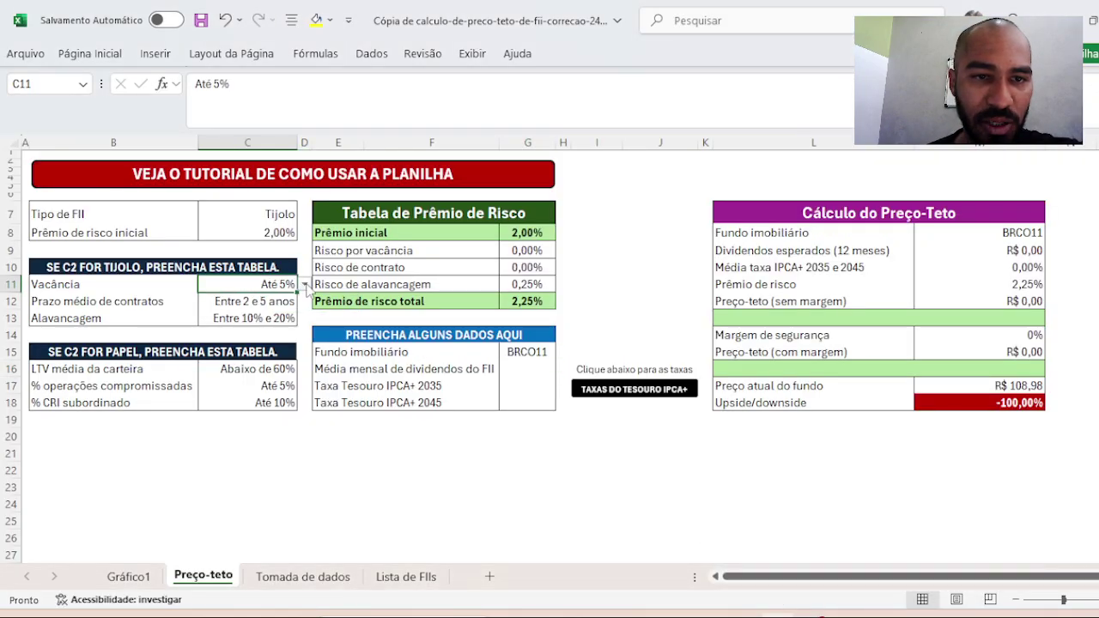
{"action": "left_click", "coordinate": [304, 284]}
{"action": "left_click", "coordinate": [304, 284]}
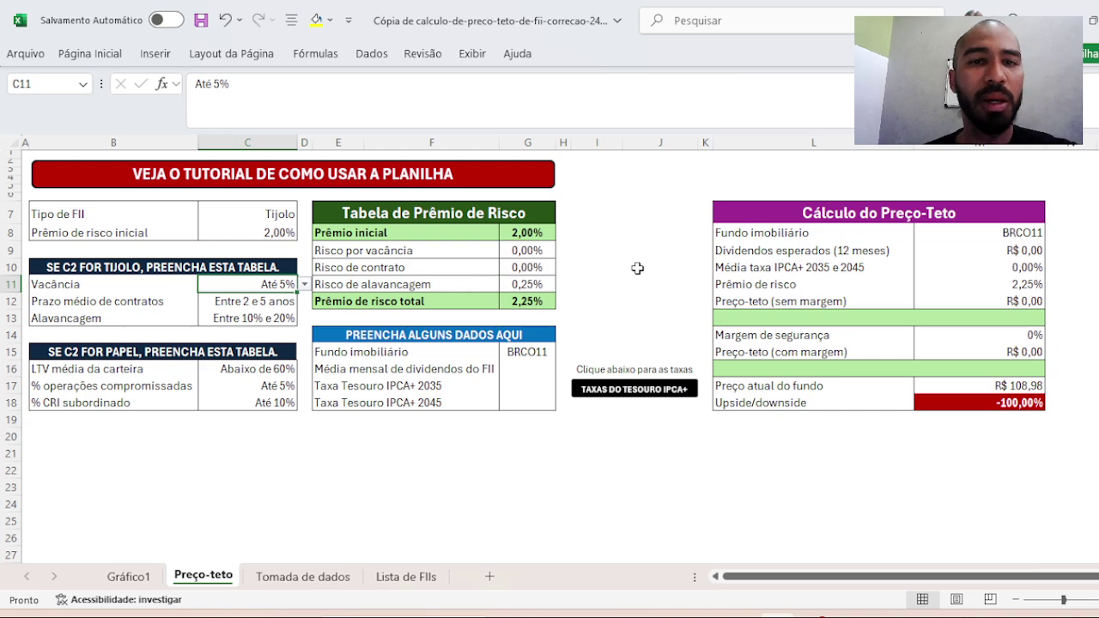
{"action": "left_click", "coordinate": [637, 268]}
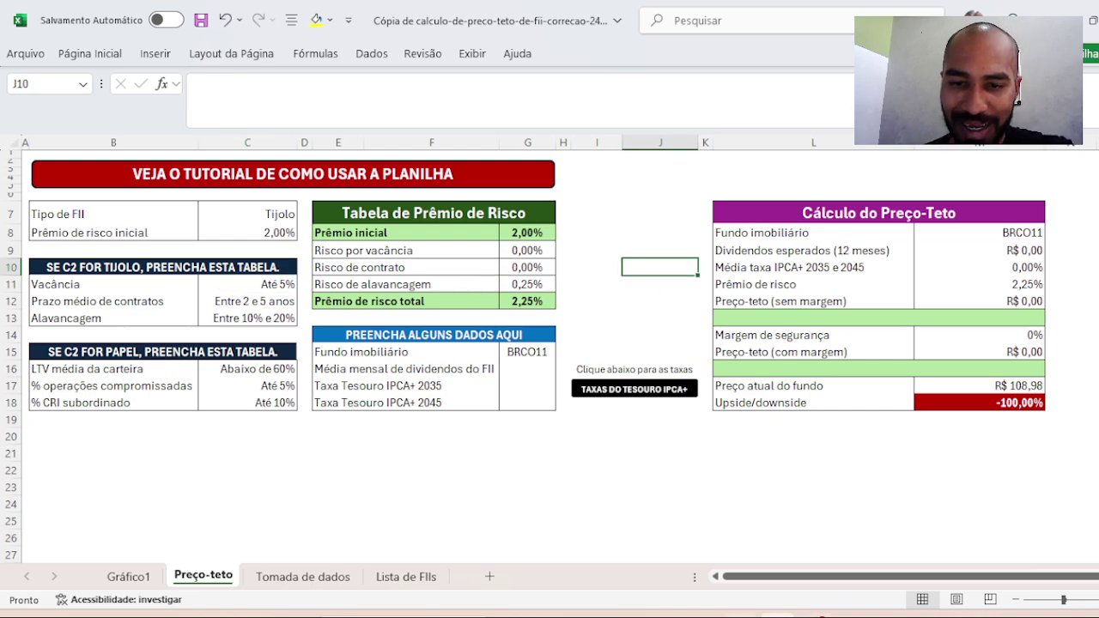
Consult the opening summary of the September 2024 Bresco Logística report in Opera, and return to the Excel workbook
{"action": "mouse_move", "coordinate": [741, 615]}
{"action": "left_click", "coordinate": [744, 555]}
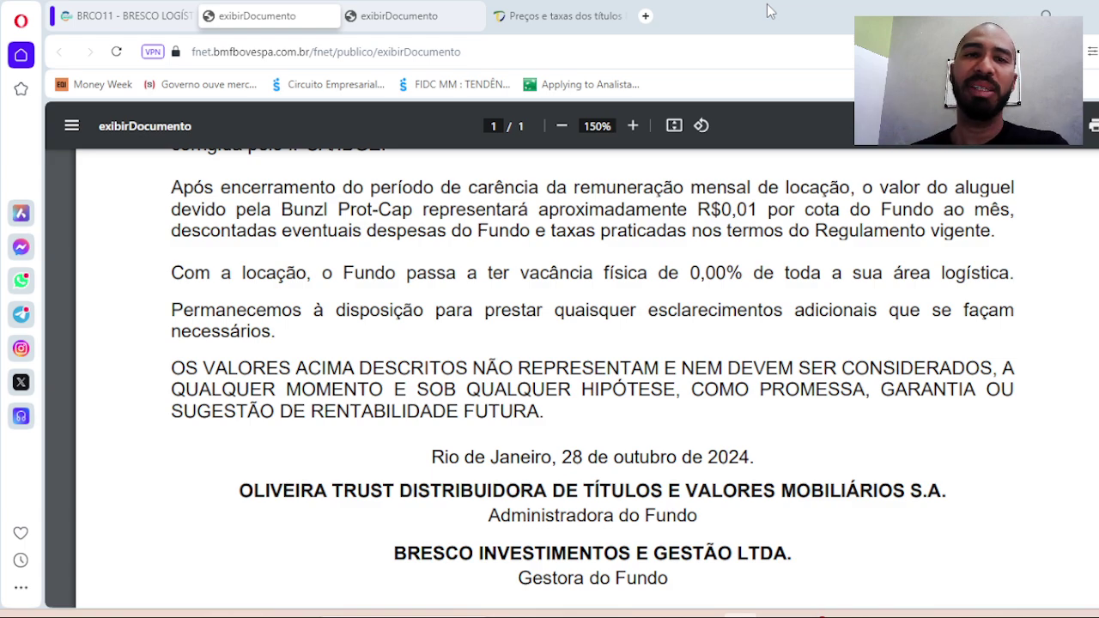
{"action": "left_click", "coordinate": [364, 8]}
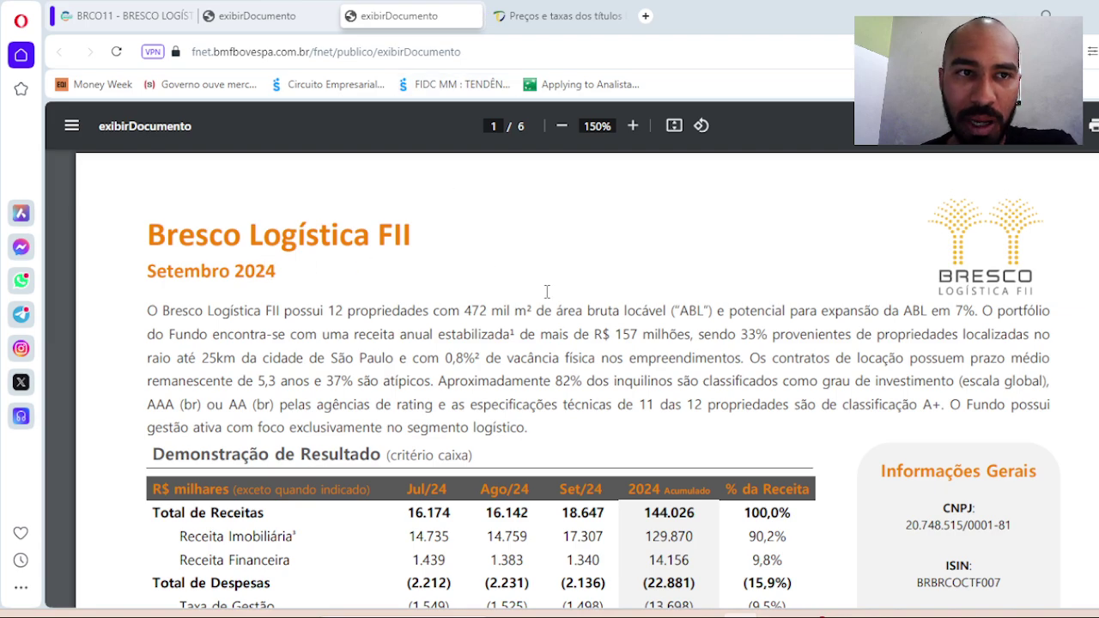
{"action": "mouse_move", "coordinate": [777, 615]}
{"action": "left_click", "coordinate": [775, 534]}
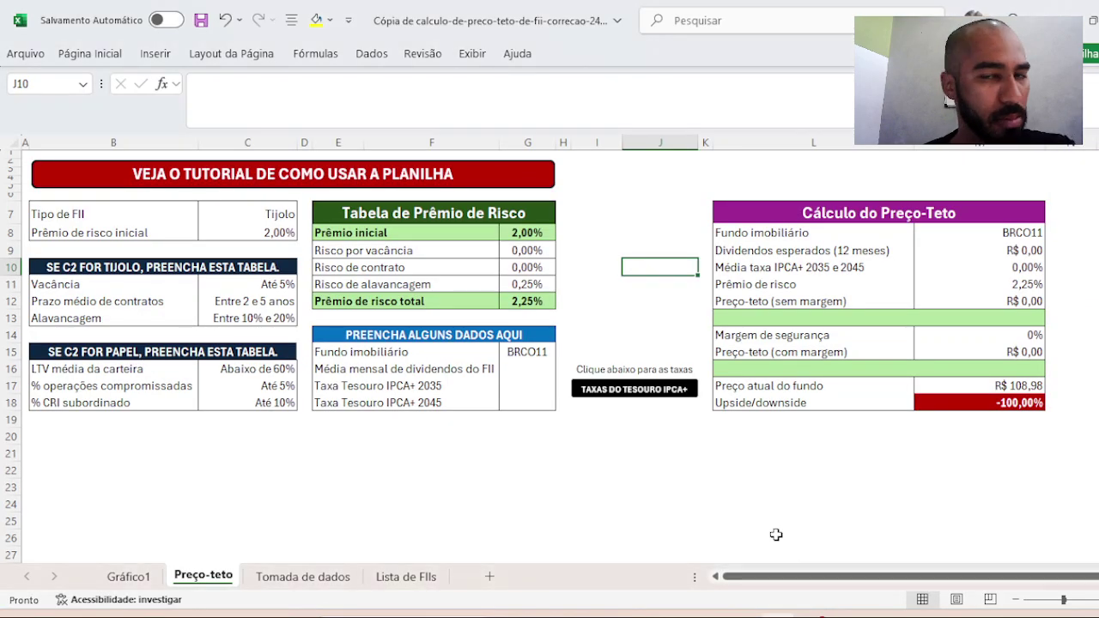
Look up the average remaining lease term in the Bresco report in Opera and set Prazo médio de contratos to Acima de 5 anos in Excel
{"action": "left_click", "coordinate": [237, 301]}
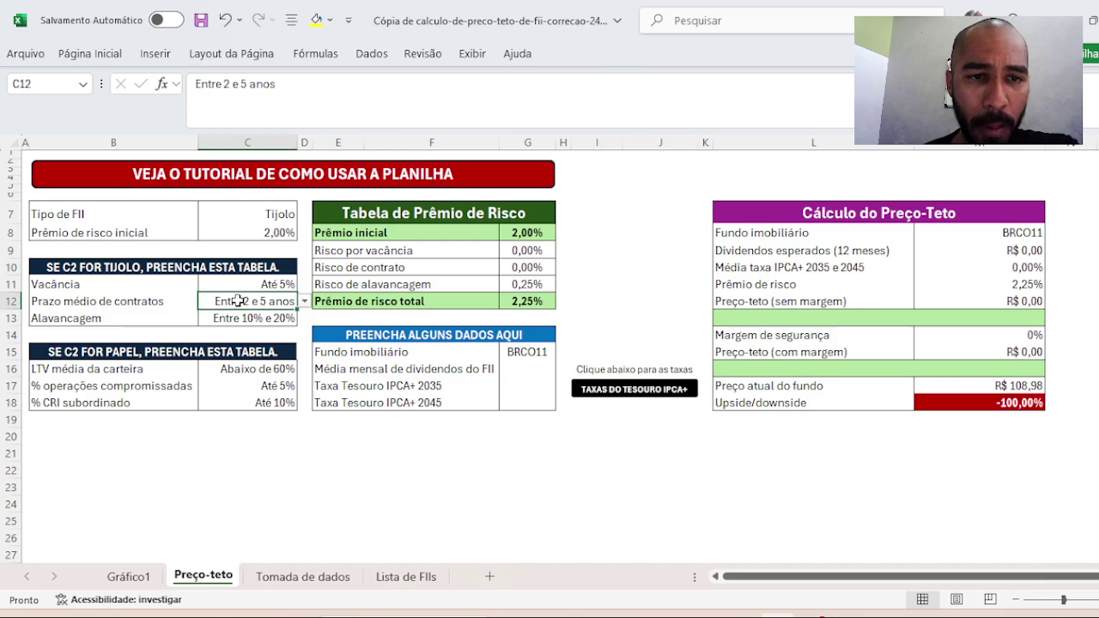
{"action": "mouse_move", "coordinate": [761, 615]}
{"action": "left_click", "coordinate": [711, 549]}
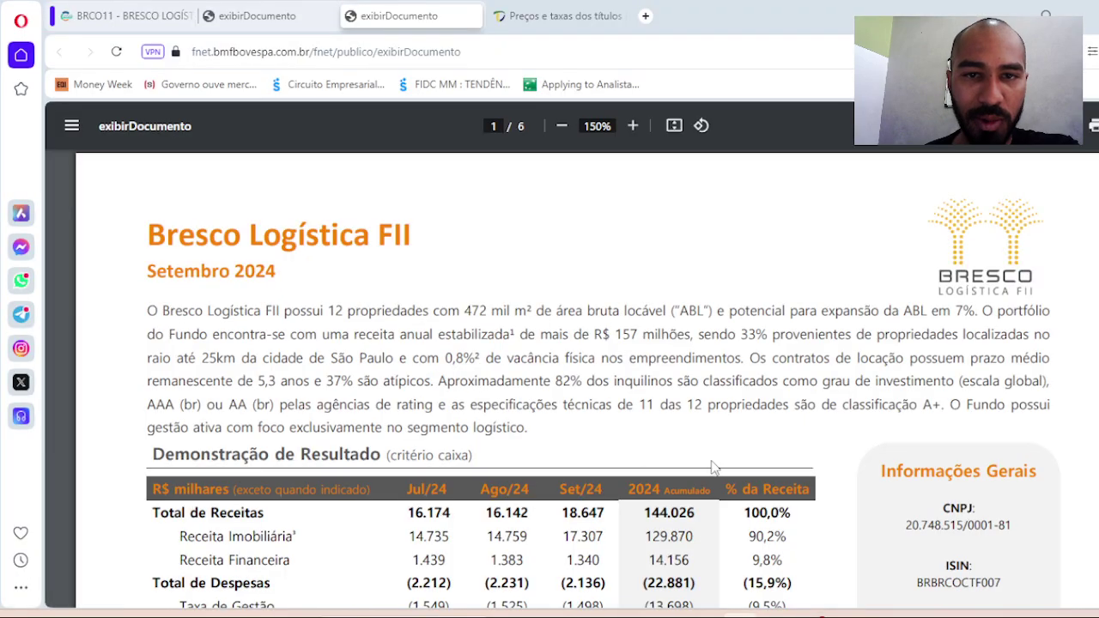
{"action": "scroll", "coordinate": [676, 264], "scroll_direction": "down", "scroll_amount": 5}
{"action": "scroll", "coordinate": [676, 264], "scroll_direction": "down", "scroll_amount": 10}
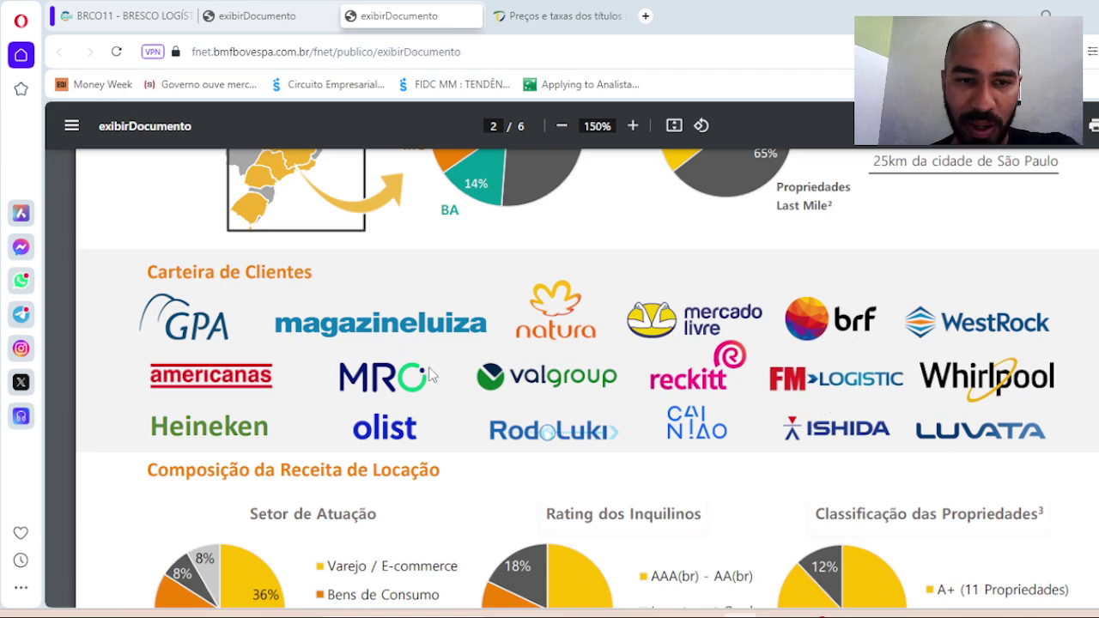
{"action": "scroll", "coordinate": [249, 333], "scroll_direction": "down", "scroll_amount": 2}
{"action": "scroll", "coordinate": [249, 333], "scroll_direction": "down", "scroll_amount": 2}
{"action": "scroll", "coordinate": [248, 330], "scroll_direction": "down", "scroll_amount": 5}
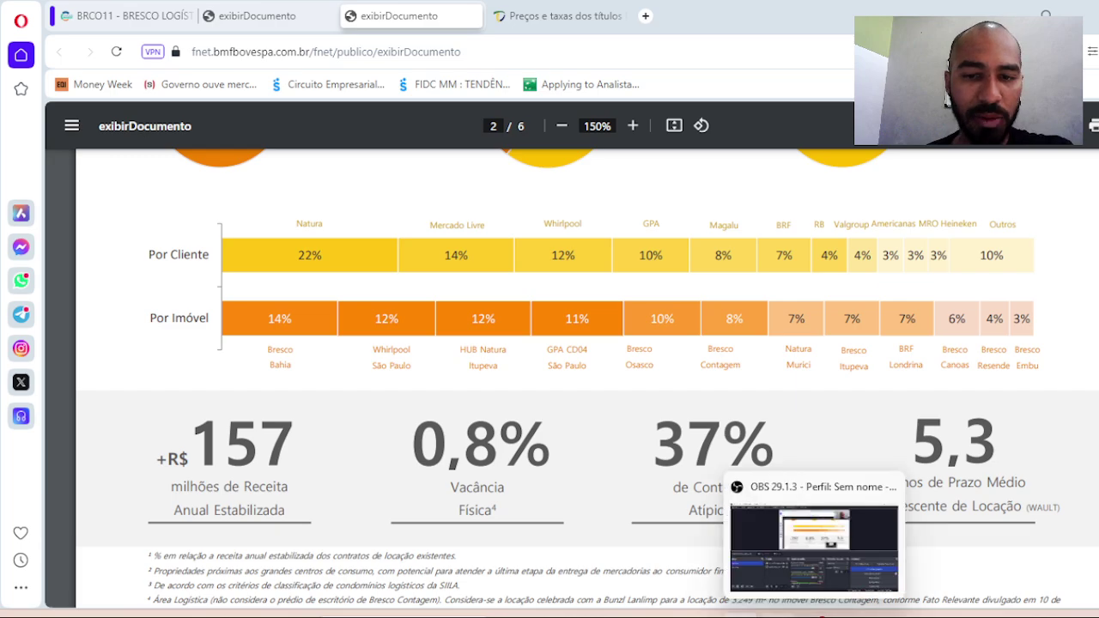
{"action": "left_click", "coordinate": [797, 590]}
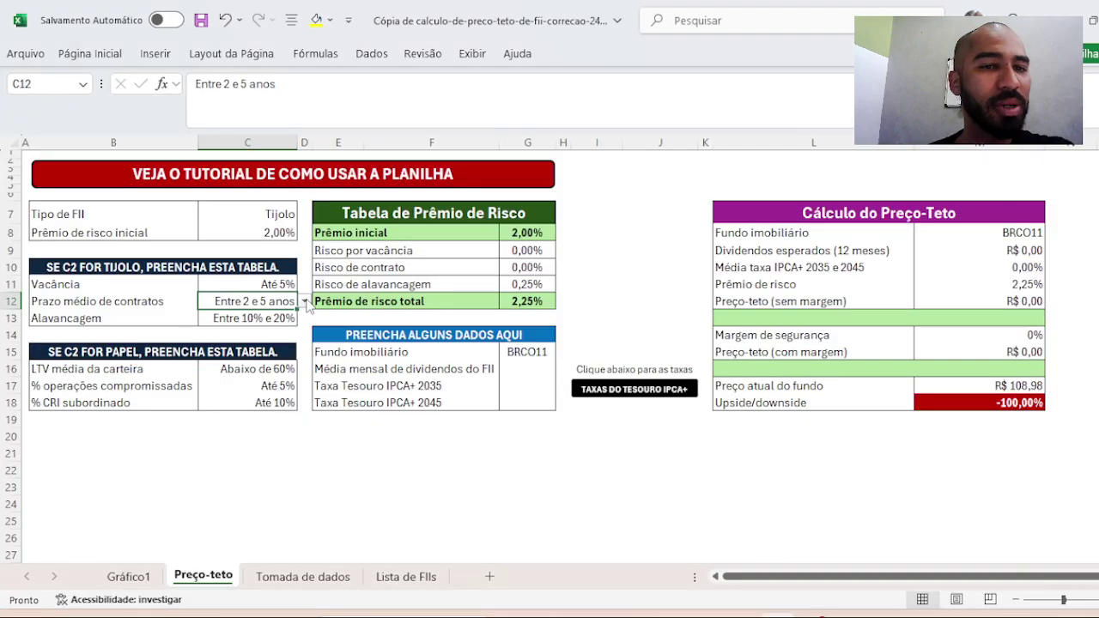
{"action": "left_click", "coordinate": [304, 301]}
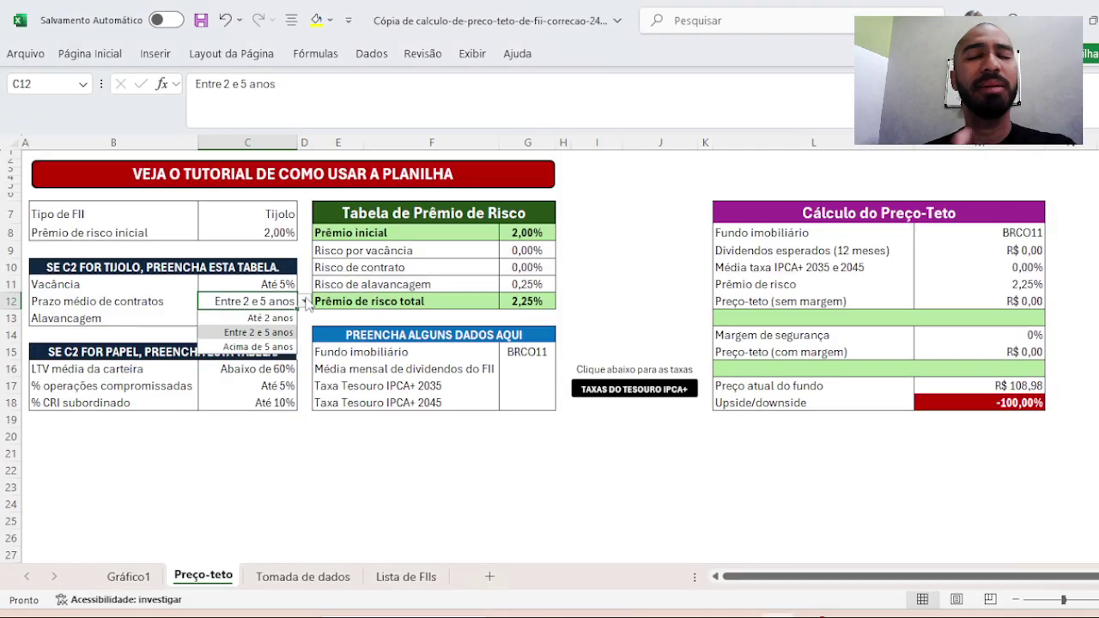
{"action": "left_click", "coordinate": [280, 347]}
Recheck the atypical contracts share and remaining lease term in the Bresco report in Opera, and return to Excel
{"action": "mouse_move", "coordinate": [741, 615]}
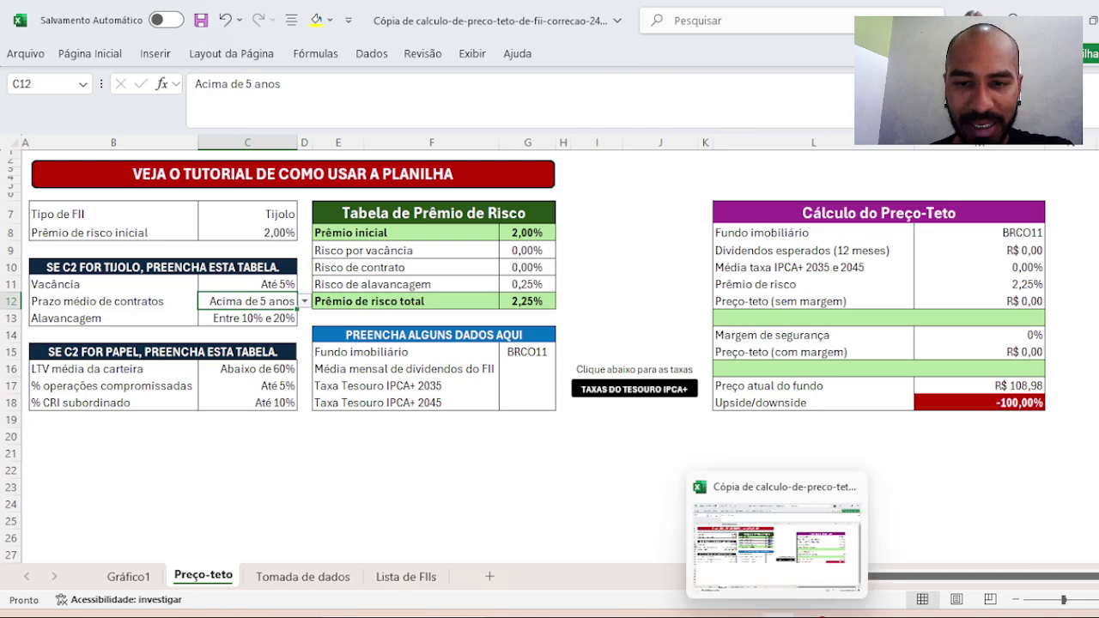
{"action": "left_click", "coordinate": [745, 562]}
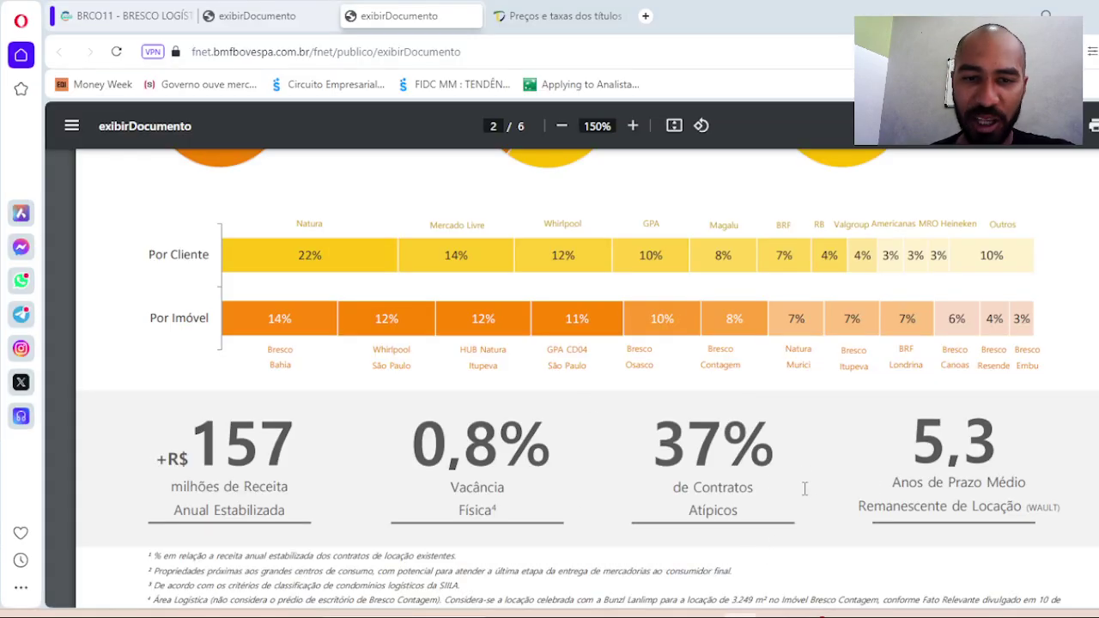
{"action": "mouse_move", "coordinate": [799, 611]}
{"action": "left_click", "coordinate": [772, 555]}
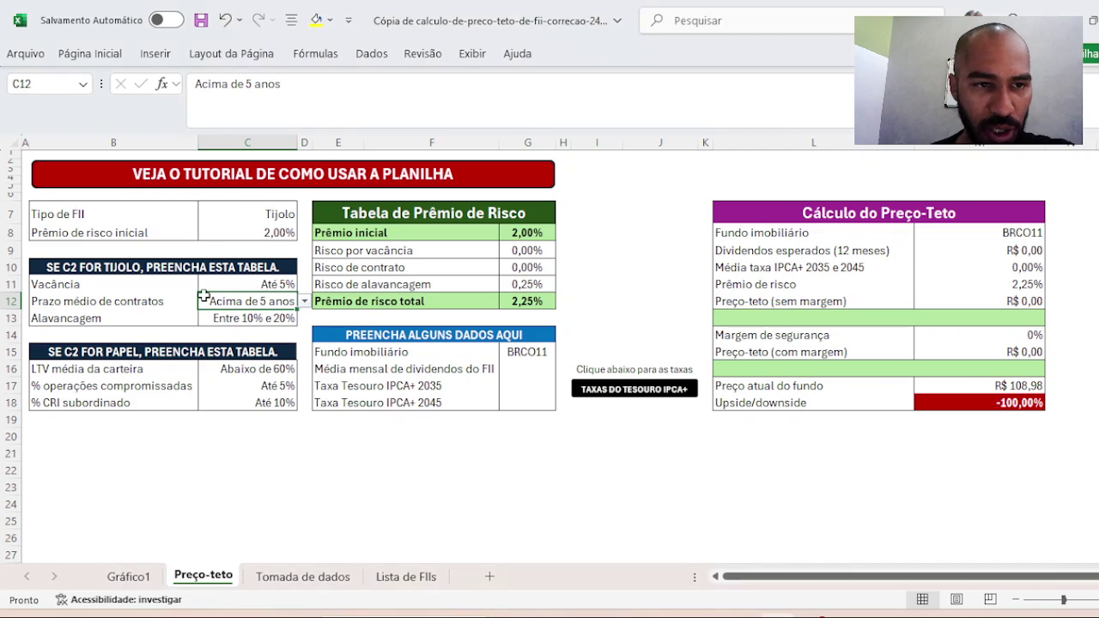
Look up the LTV under Cessão de Direitos Creditórios in the Bresco report and set Alavancagem to Até 10% in the Excel Tijolo table
{"action": "left_click", "coordinate": [227, 319]}
{"action": "mouse_move", "coordinate": [743, 613]}
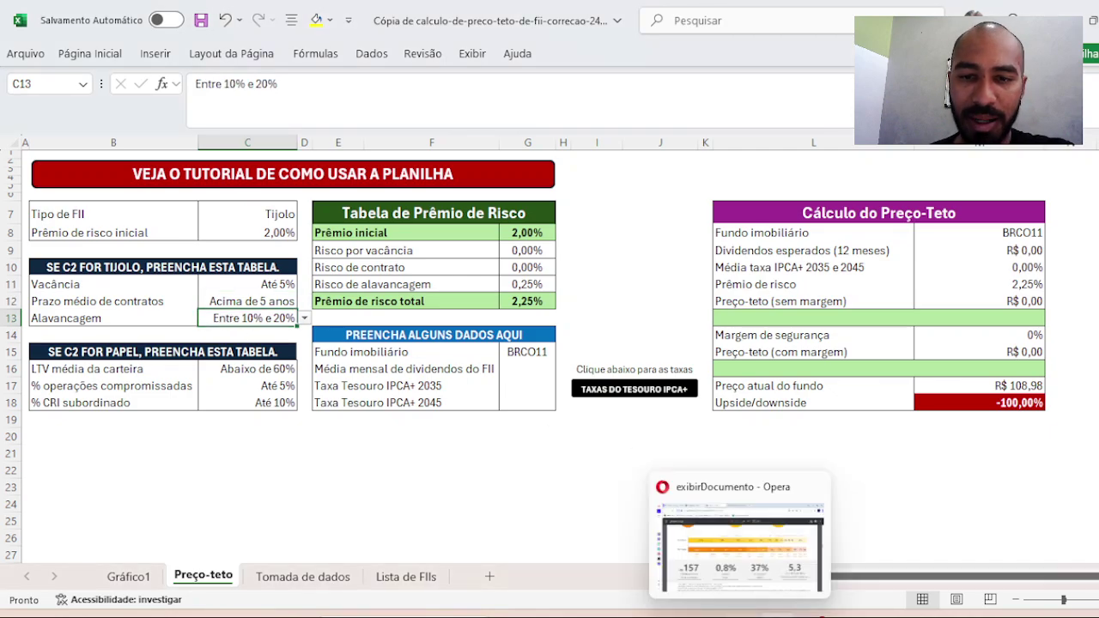
{"action": "left_click", "coordinate": [734, 562]}
{"action": "scroll", "coordinate": [679, 343], "scroll_direction": "down", "scroll_amount": 15}
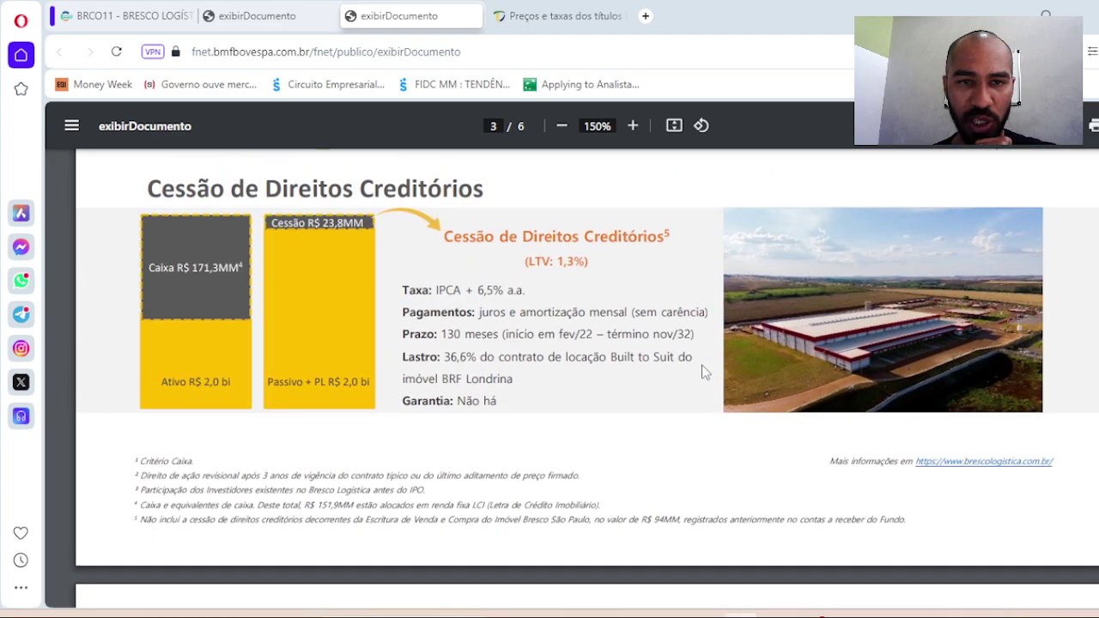
{"action": "scroll", "coordinate": [701, 365], "scroll_direction": "up", "scroll_amount": 1}
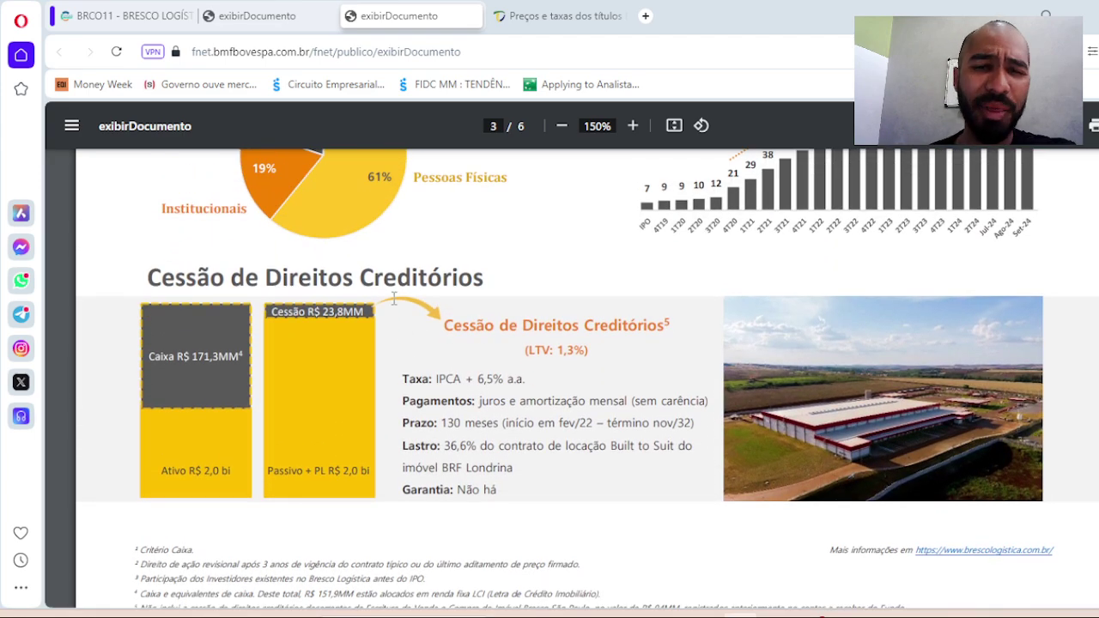
{"action": "left_click_drag", "start_coordinate": [526, 350], "coordinate": [620, 351]}
{"action": "left_click", "coordinate": [621, 348]}
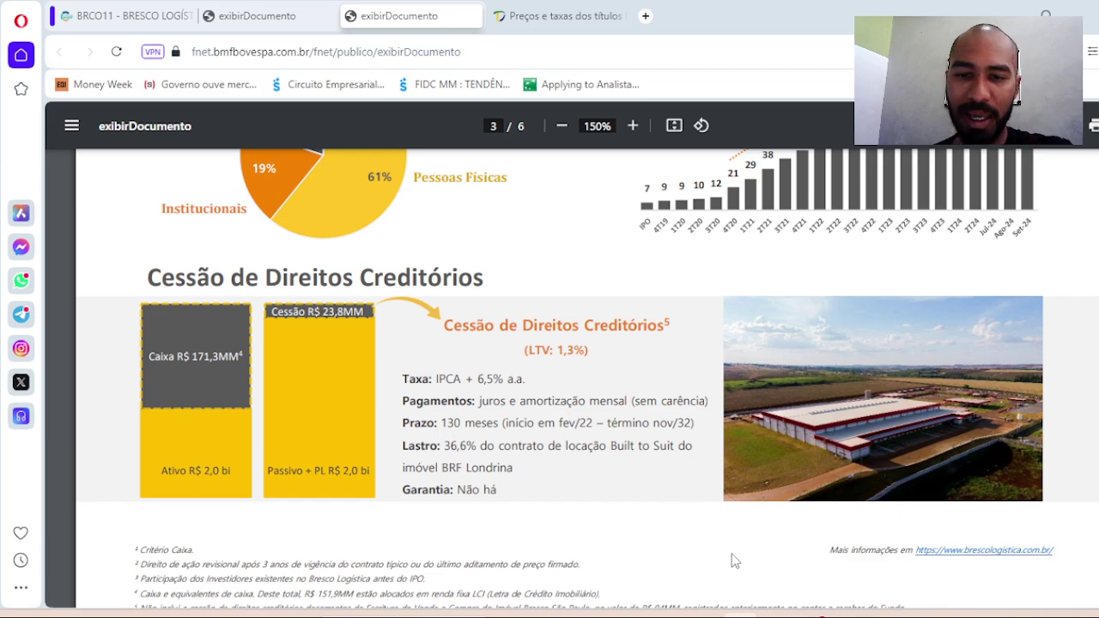
{"action": "mouse_move", "coordinate": [736, 566]}
{"action": "left_click", "coordinate": [805, 573]}
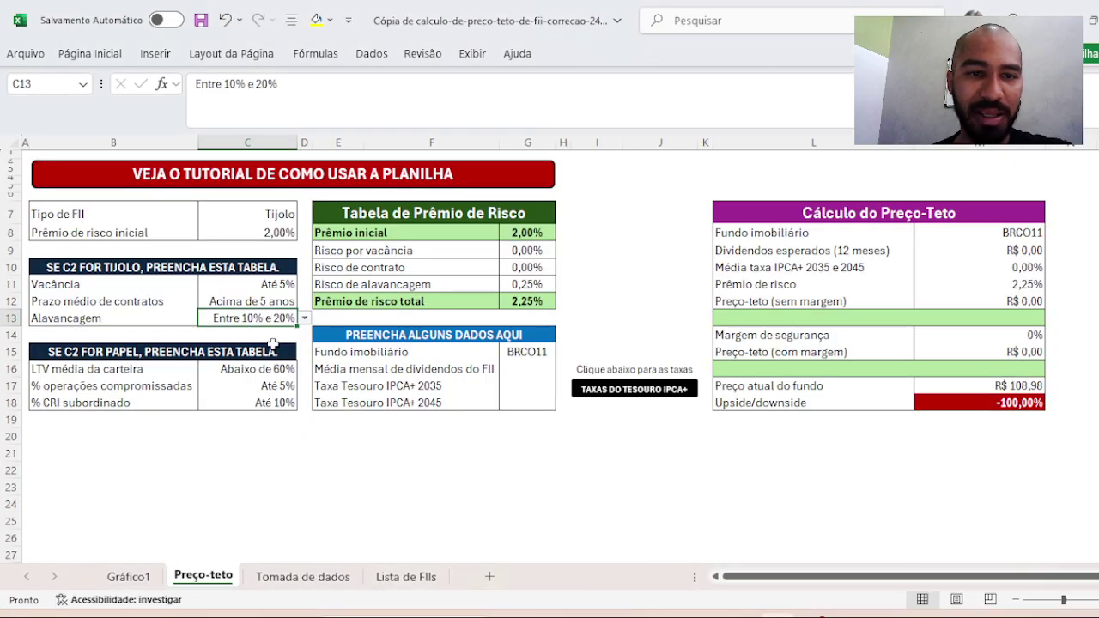
{"action": "left_click", "coordinate": [304, 317]}
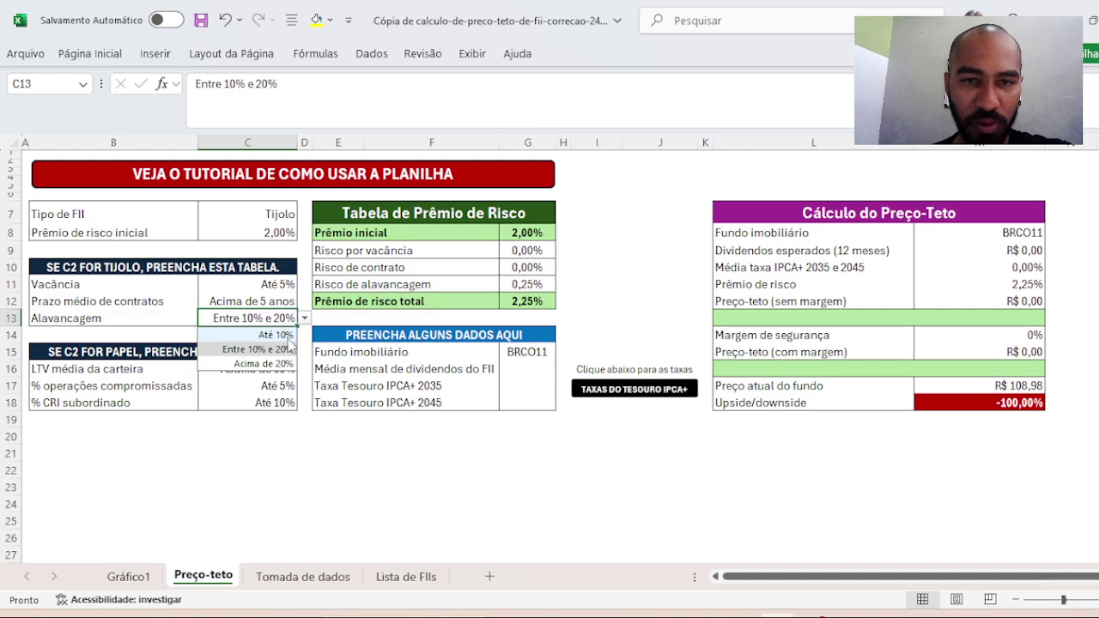
{"action": "left_click", "coordinate": [284, 334]}
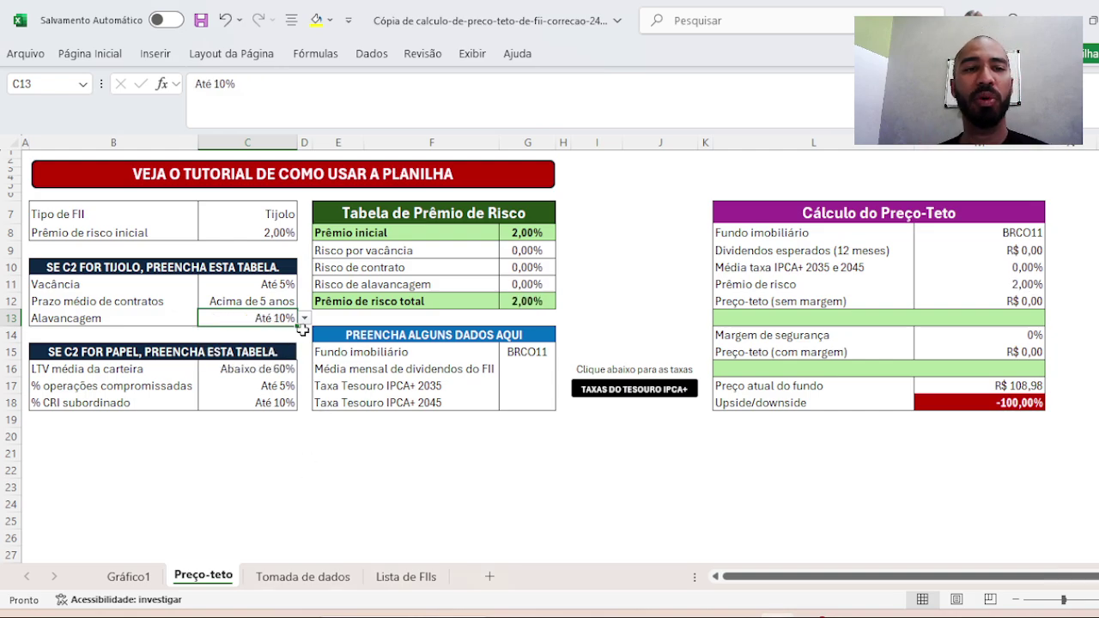
{"action": "left_click", "coordinate": [361, 477]}
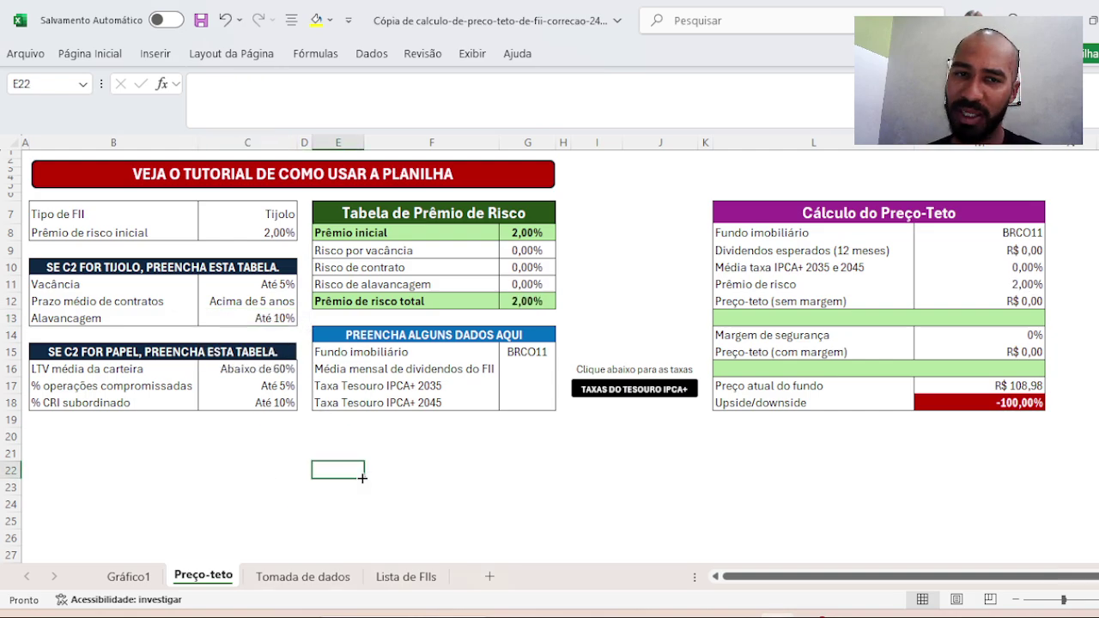
Look up BRCO11's monthly dividends on Status Invest in Opera and set Média mensal de dividendos do FII to 0,87 in Excel
{"action": "left_click", "coordinate": [533, 368]}
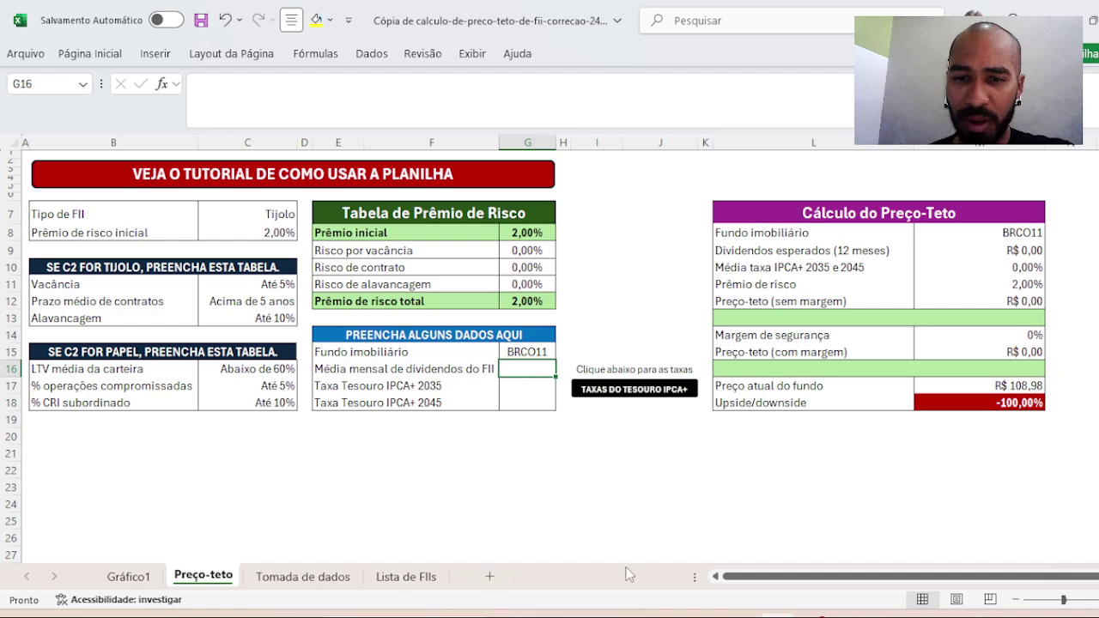
{"action": "mouse_move", "coordinate": [740, 614]}
{"action": "left_click", "coordinate": [757, 559]}
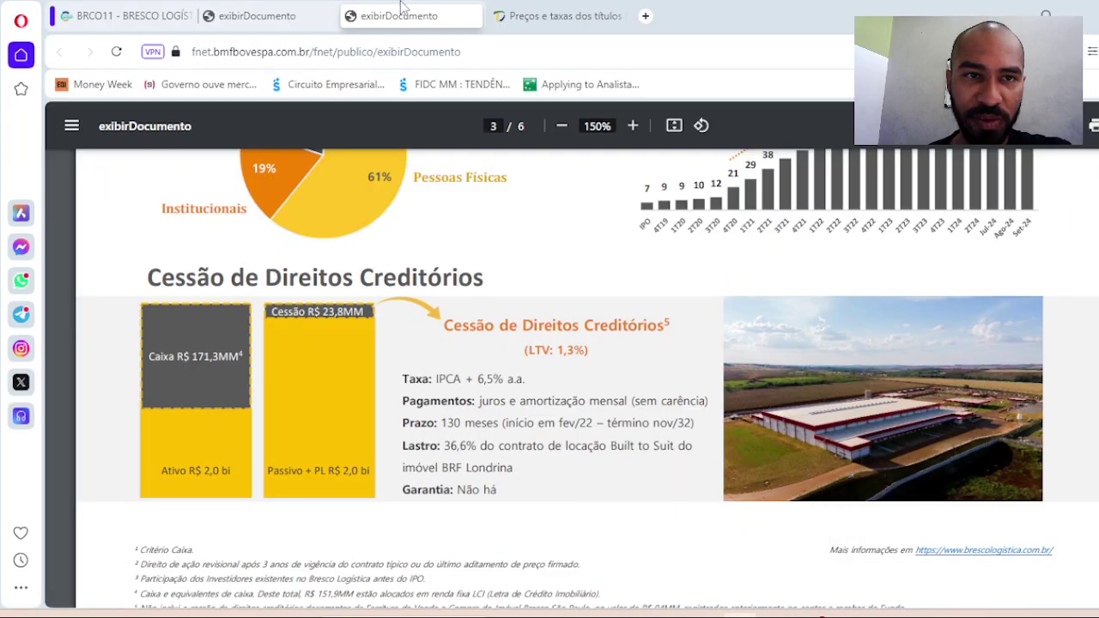
{"action": "left_click", "coordinate": [160, 12]}
{"action": "scroll", "coordinate": [662, 366], "scroll_direction": "down", "scroll_amount": 5}
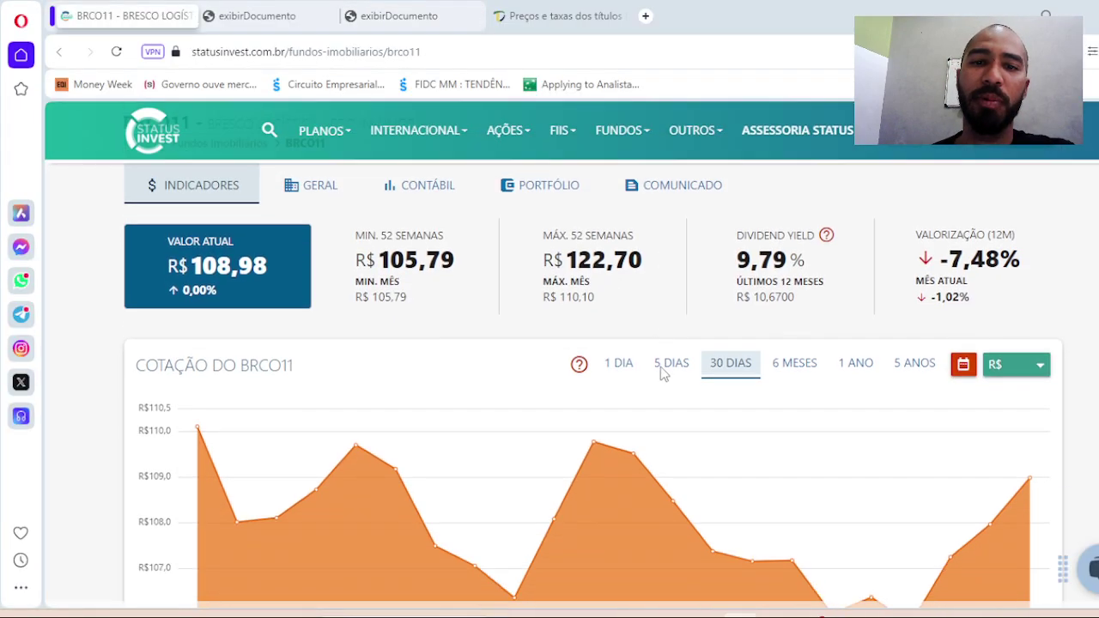
{"action": "scroll", "coordinate": [668, 374], "scroll_direction": "down", "scroll_amount": 5}
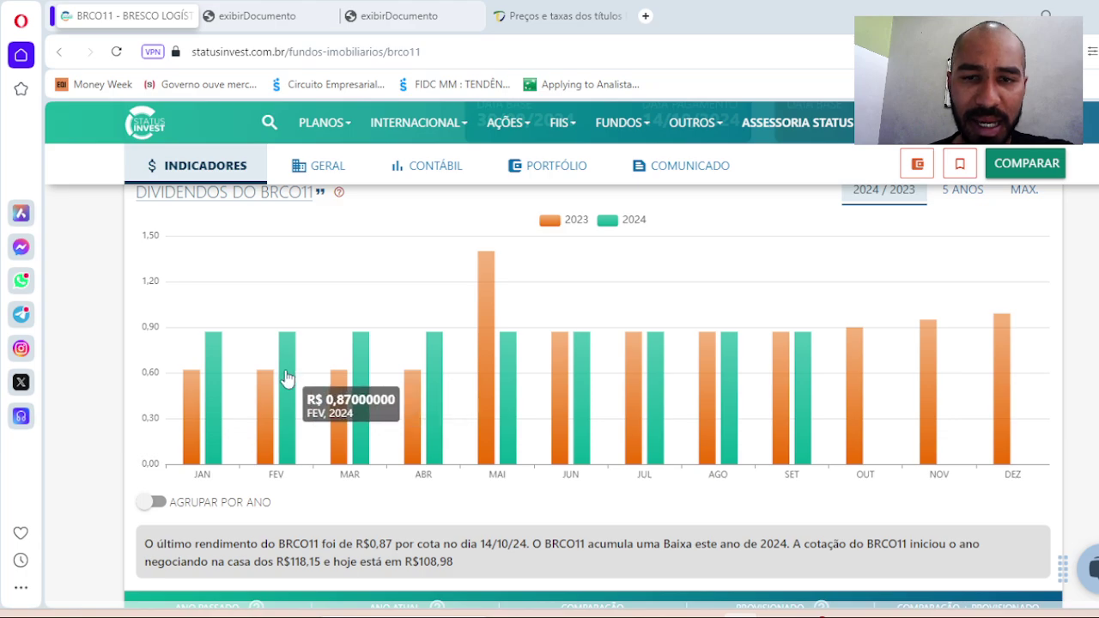
{"action": "mouse_move", "coordinate": [1002, 339]}
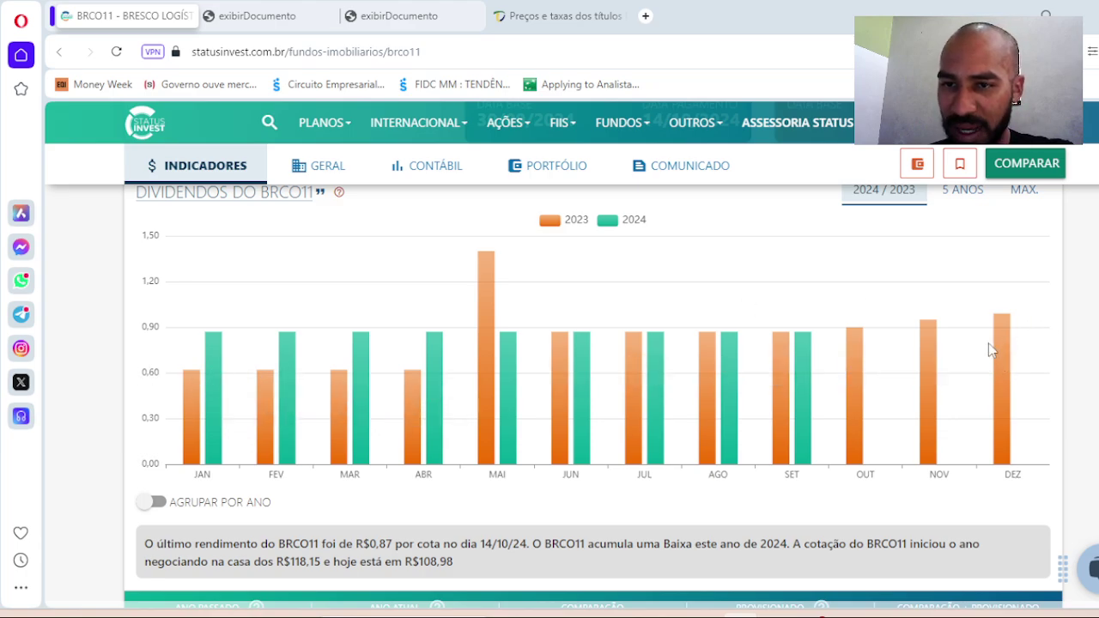
{"action": "mouse_move", "coordinate": [936, 348]}
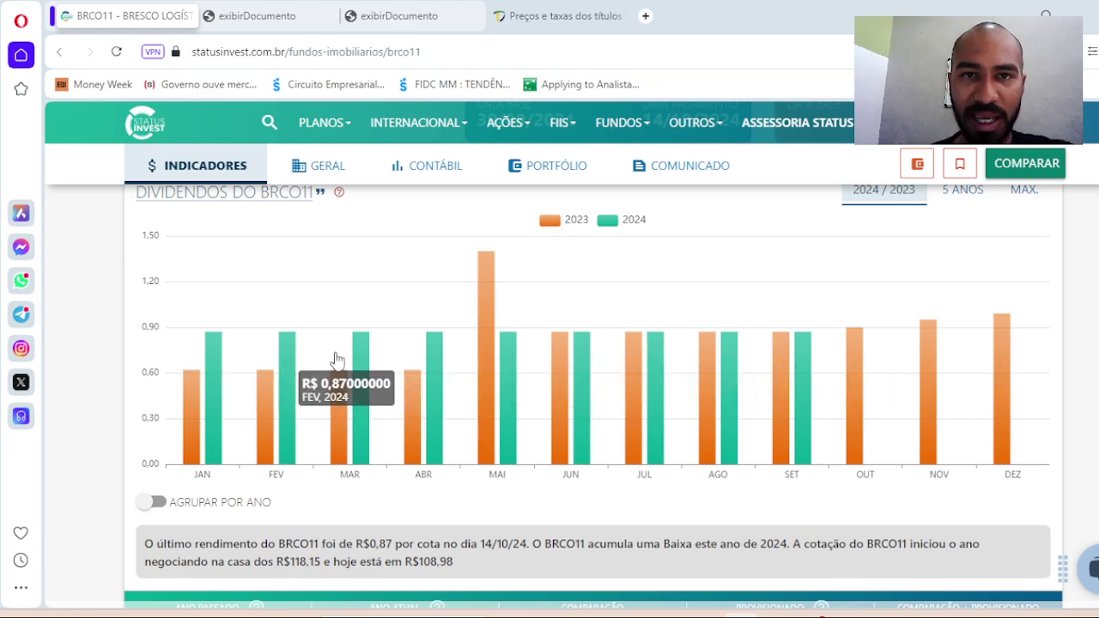
{"action": "left_click", "coordinate": [798, 541]}
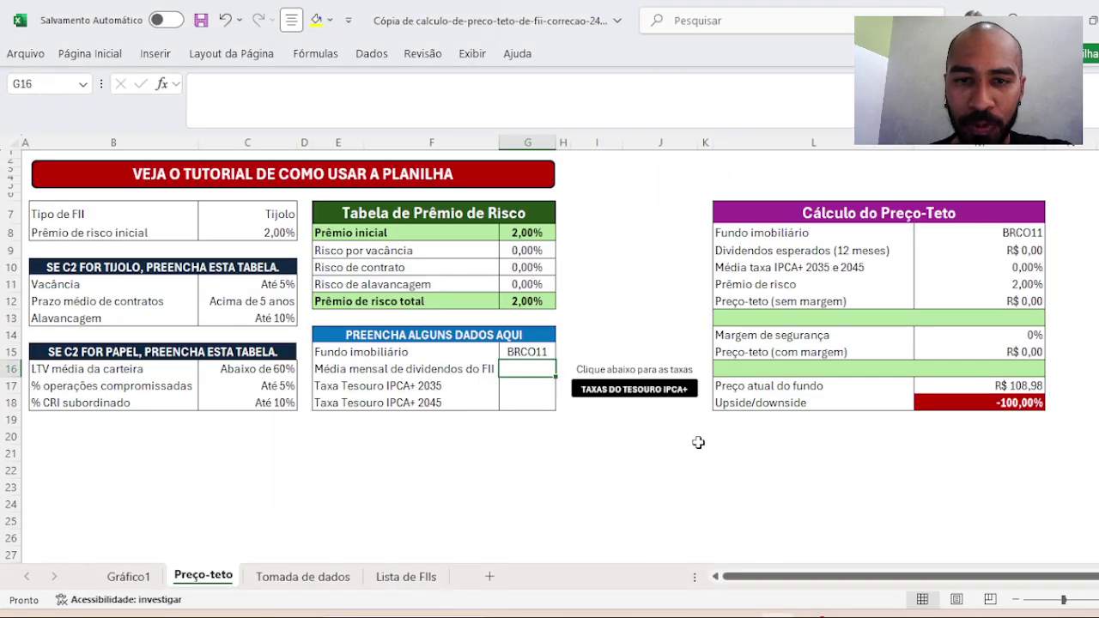
{"action": "type", "text": "0,87"}
{"action": "key", "text": "Return"}
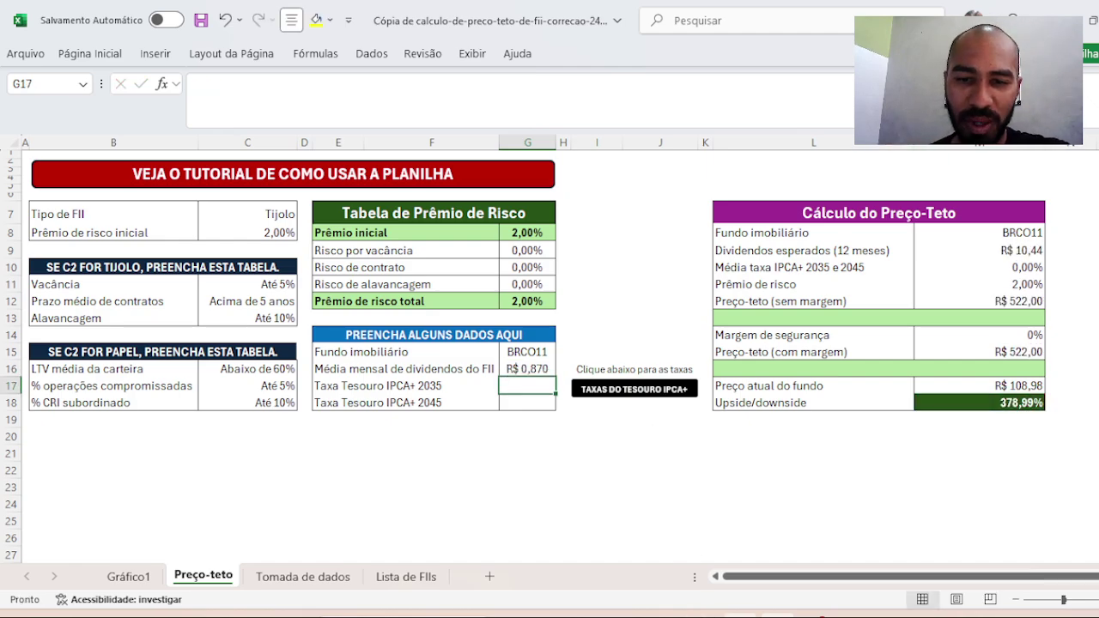
Look up the Tesouro IPCA+ 2035 and 2045 rates on Tesouro Direto in Opera and enter 6,76% for both in Excel
{"action": "mouse_move", "coordinate": [720, 611]}
{"action": "left_click", "coordinate": [719, 524]}
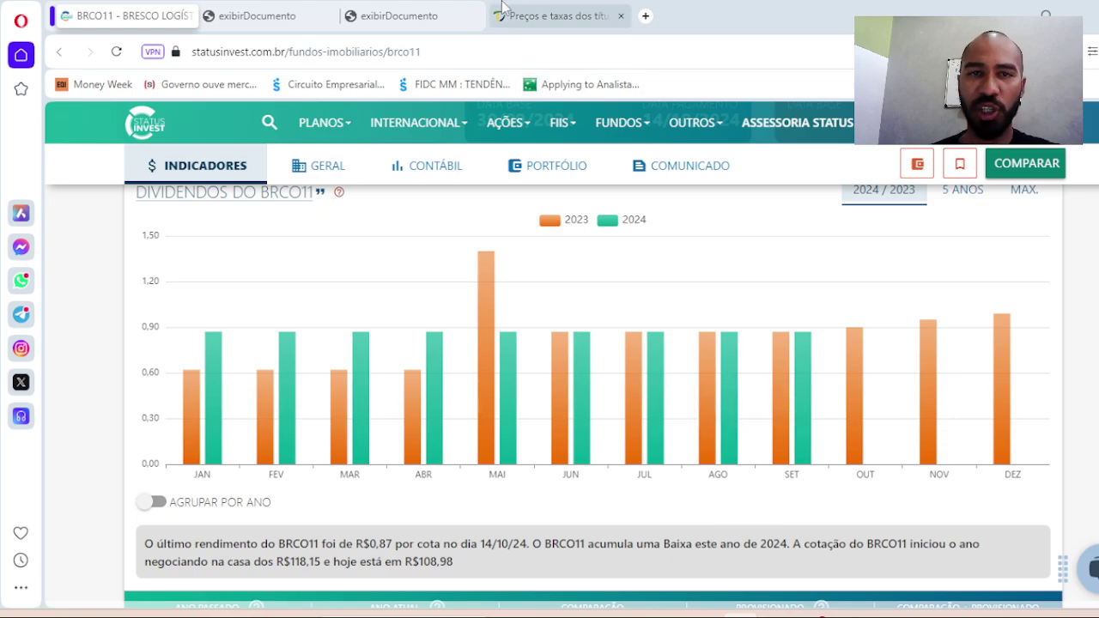
{"action": "left_click", "coordinate": [533, 15]}
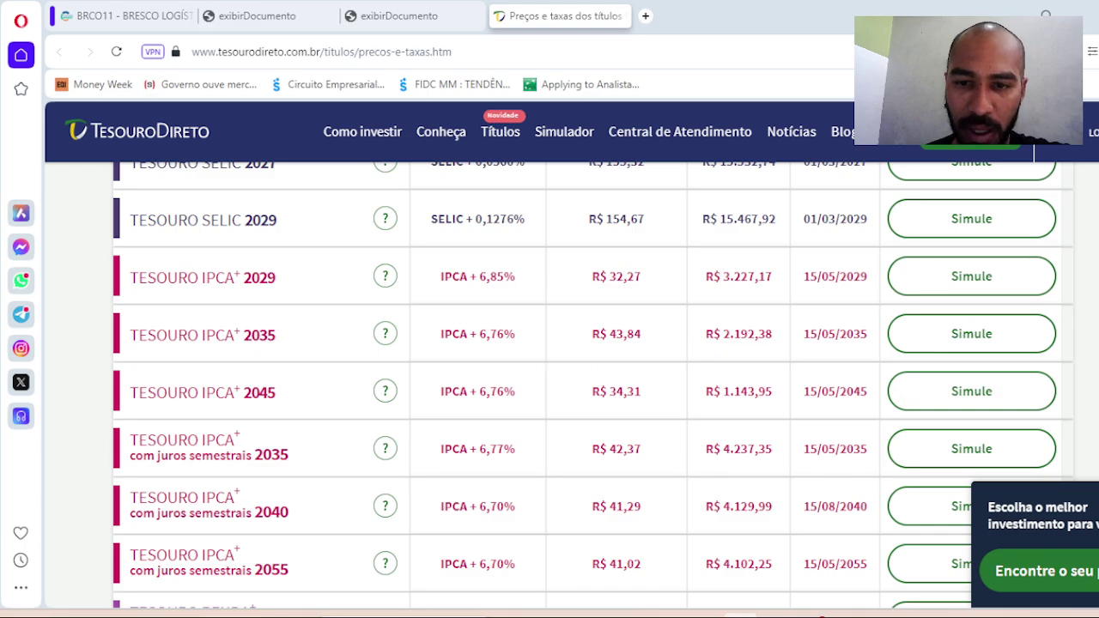
{"action": "left_click", "coordinate": [777, 614]}
{"action": "type", "text": "6,76"}
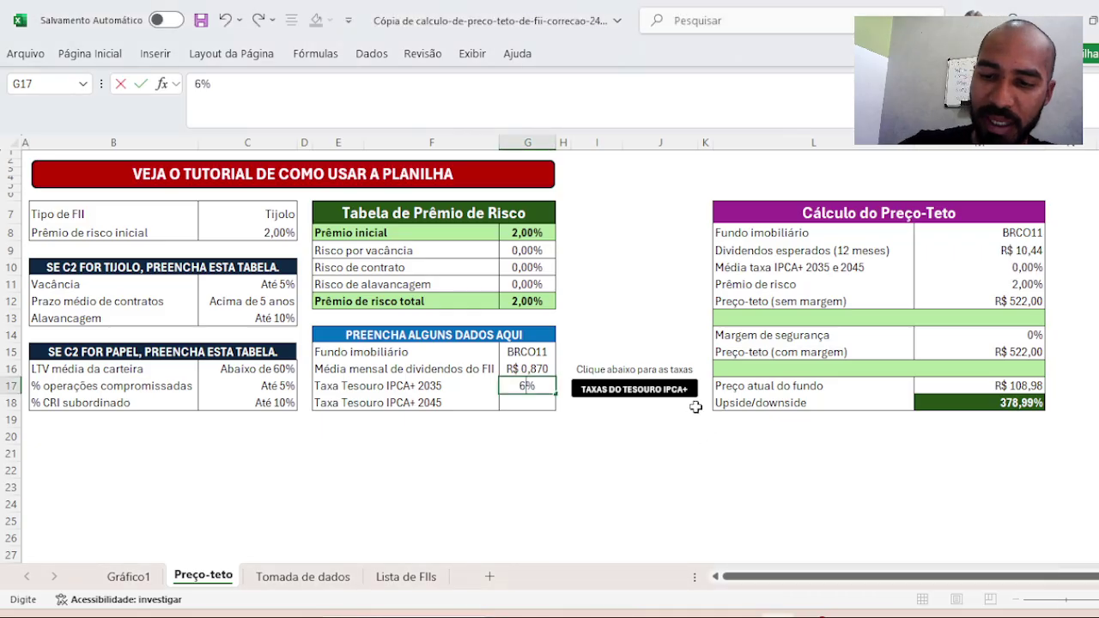
{"action": "key", "text": "Return"}
{"action": "type", "text": "6,7"}
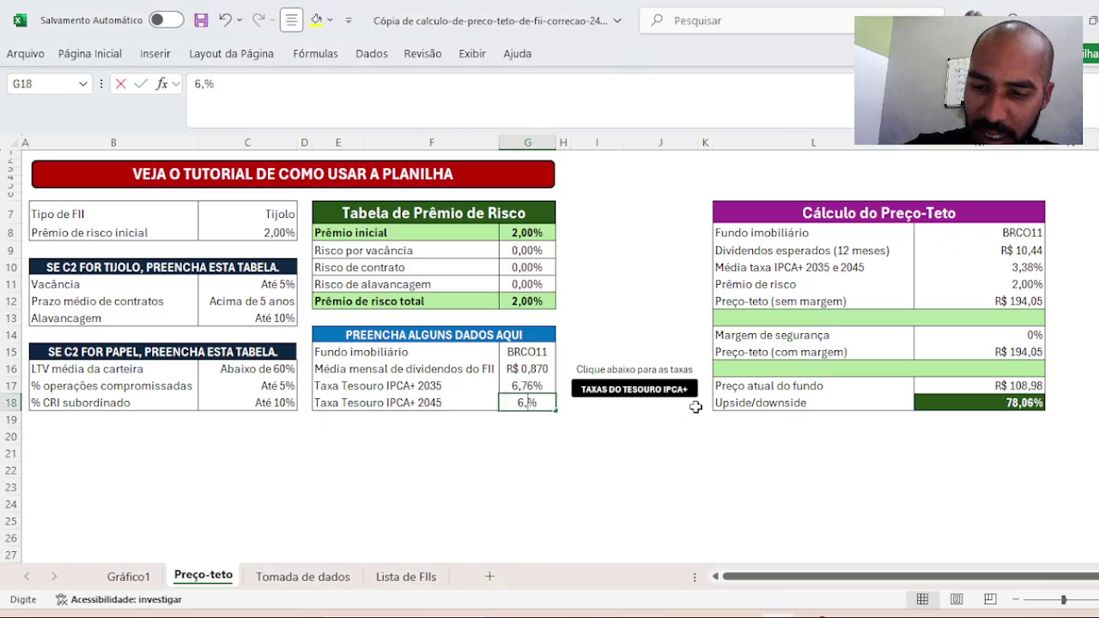
{"action": "type", "text": "6"}
{"action": "key", "text": "Return"}
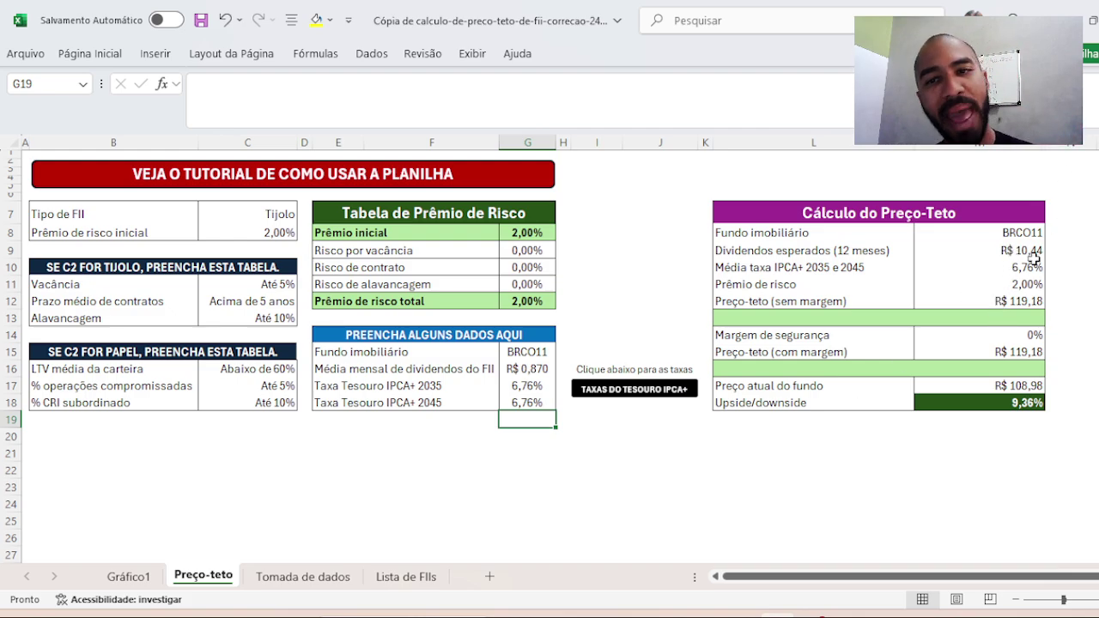
Inspect the Preço-teto (sem margem) formula, review BRCO11's current price and book value indicators on Status Invest in Opera, and return to Excel
{"action": "left_click", "coordinate": [1011, 301]}
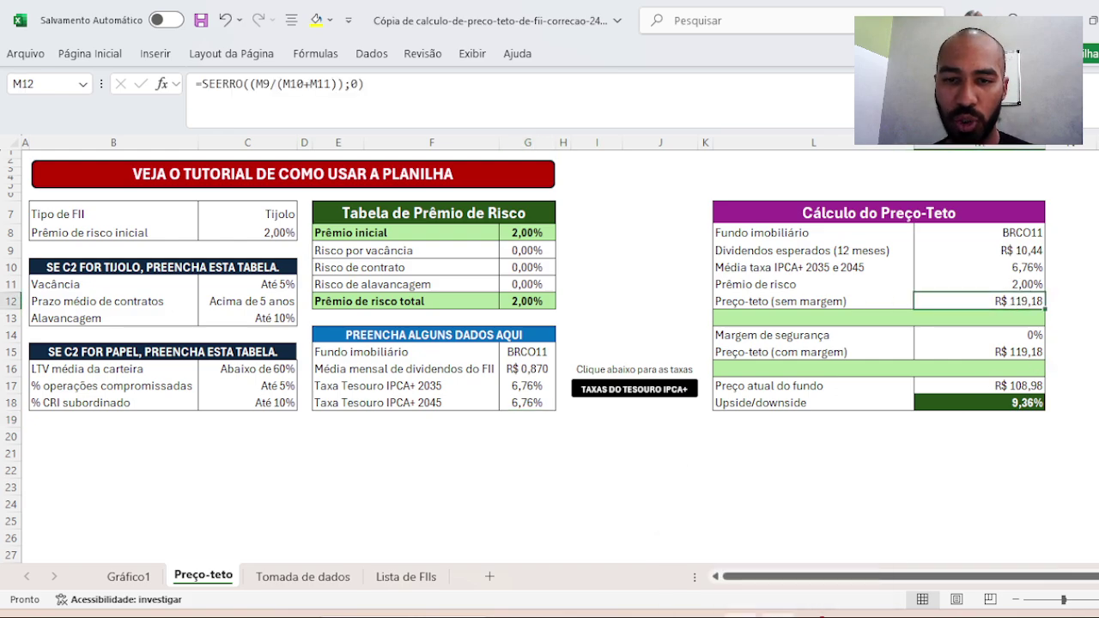
{"action": "left_click", "coordinate": [721, 556]}
{"action": "left_click", "coordinate": [129, 15]}
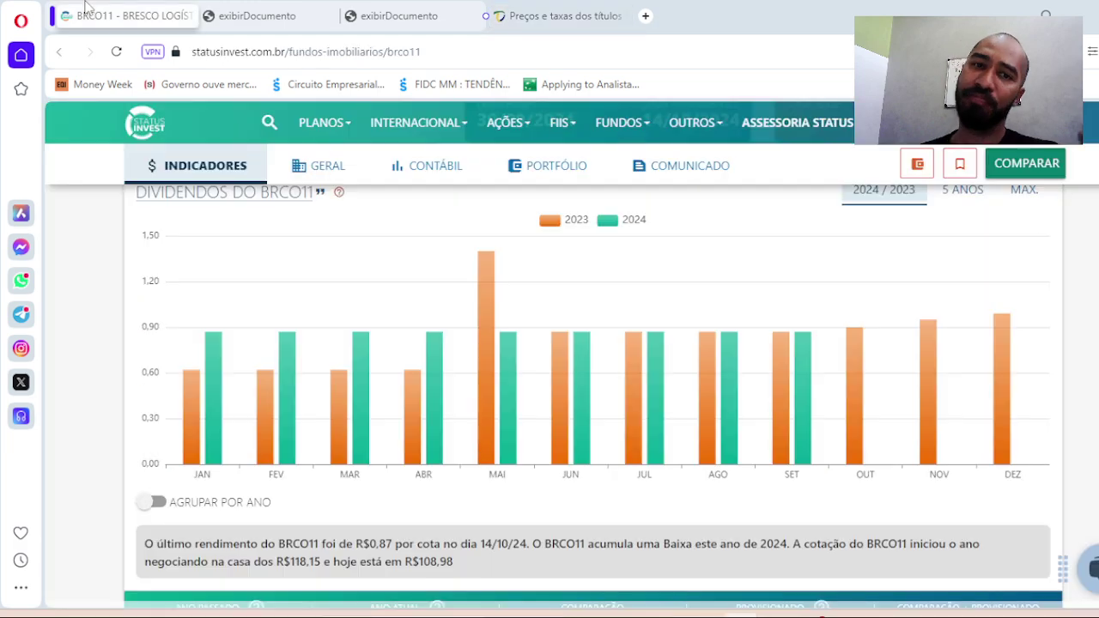
{"action": "scroll", "coordinate": [262, 340], "scroll_direction": "up", "scroll_amount": 3}
{"action": "scroll", "coordinate": [262, 340], "scroll_direction": "up", "scroll_amount": 8}
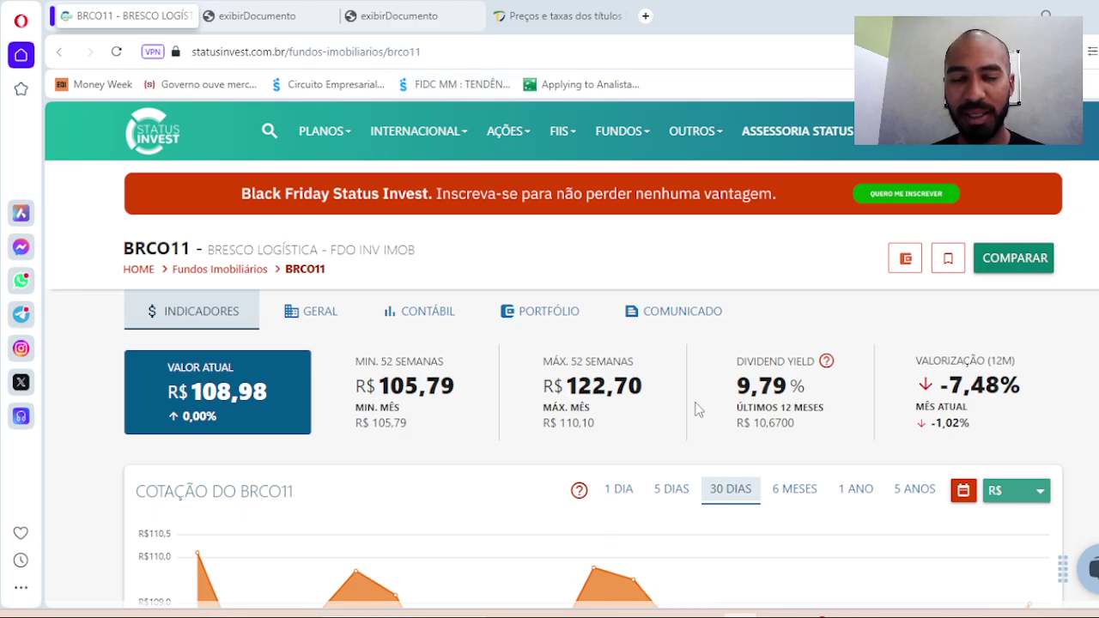
{"action": "scroll", "coordinate": [697, 409], "scroll_direction": "down", "scroll_amount": 9}
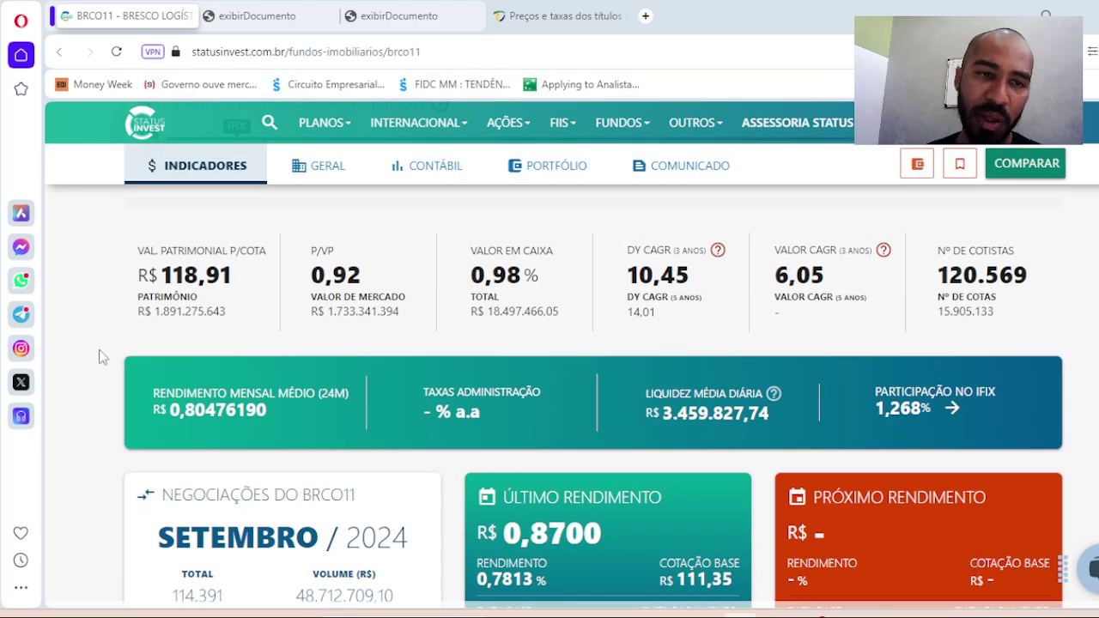
{"action": "scroll", "coordinate": [148, 347], "scroll_direction": "up", "scroll_amount": 2}
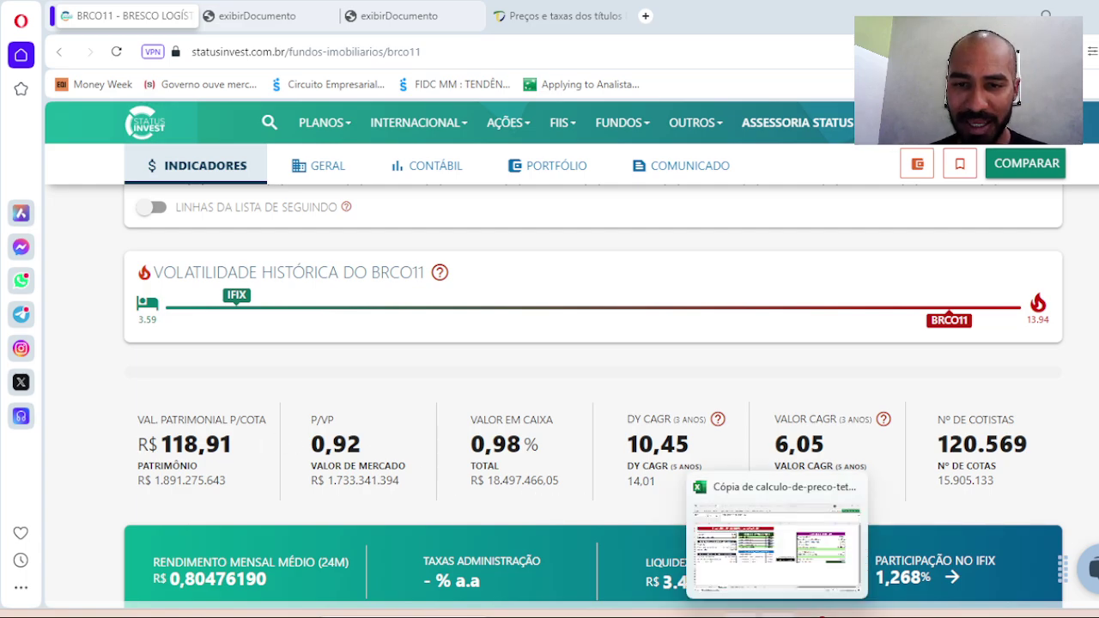
{"action": "left_click", "coordinate": [792, 605]}
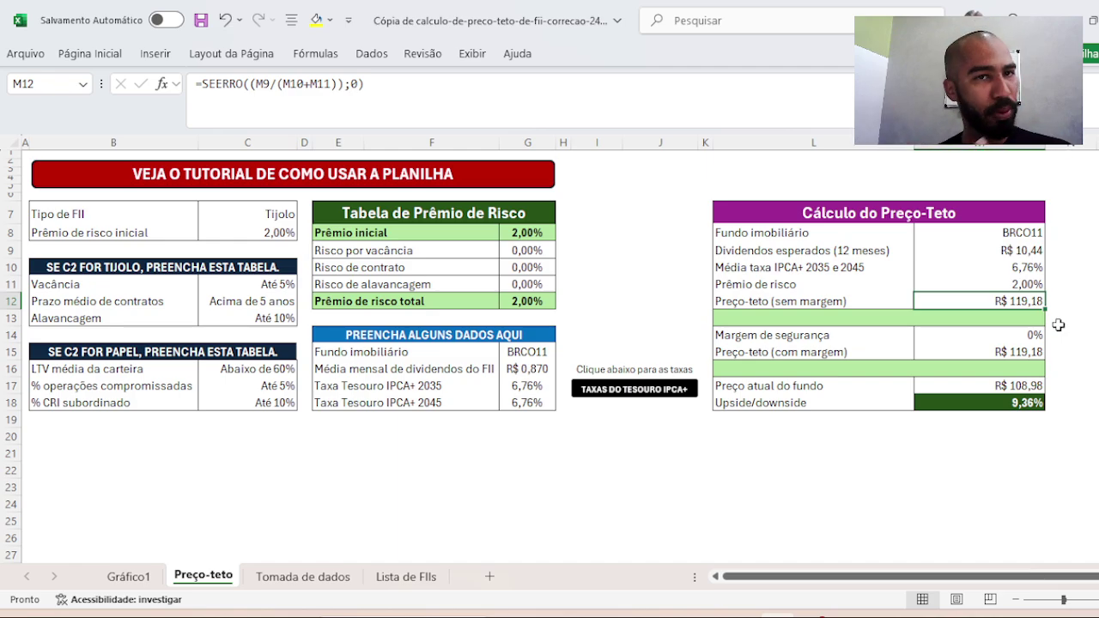
Set Margem de segurança to 5% and check the resulting Preço-teto (com margem) and Upside/downside
{"action": "left_click", "coordinate": [1017, 340]}
{"action": "left_click", "coordinate": [1051, 337]}
{"action": "left_click", "coordinate": [1013, 359]}
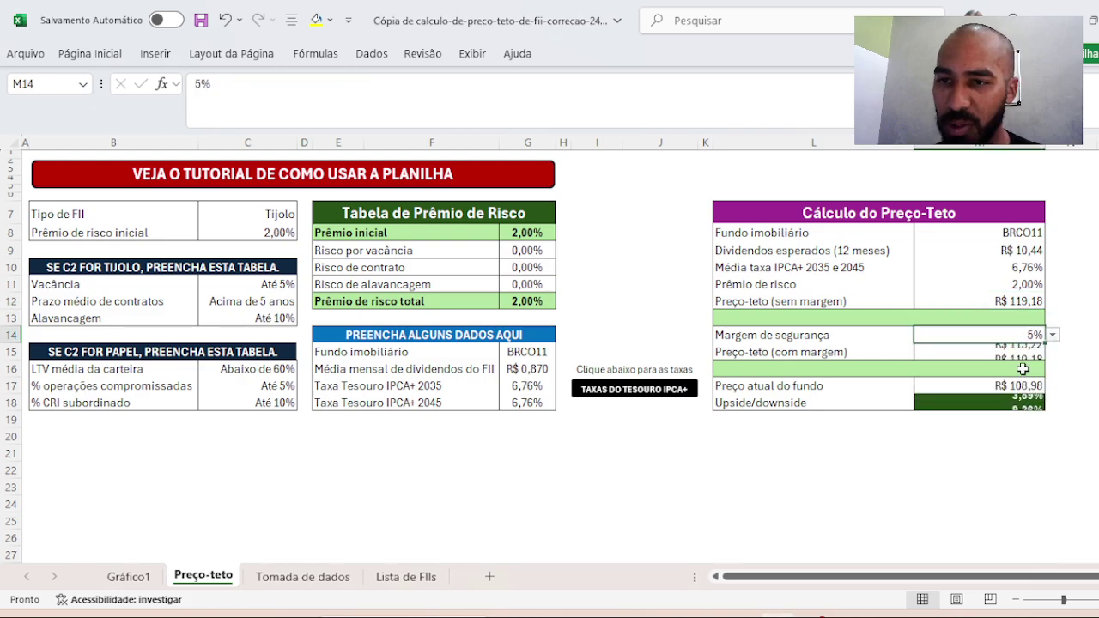
{"action": "key", "text": "Return"}
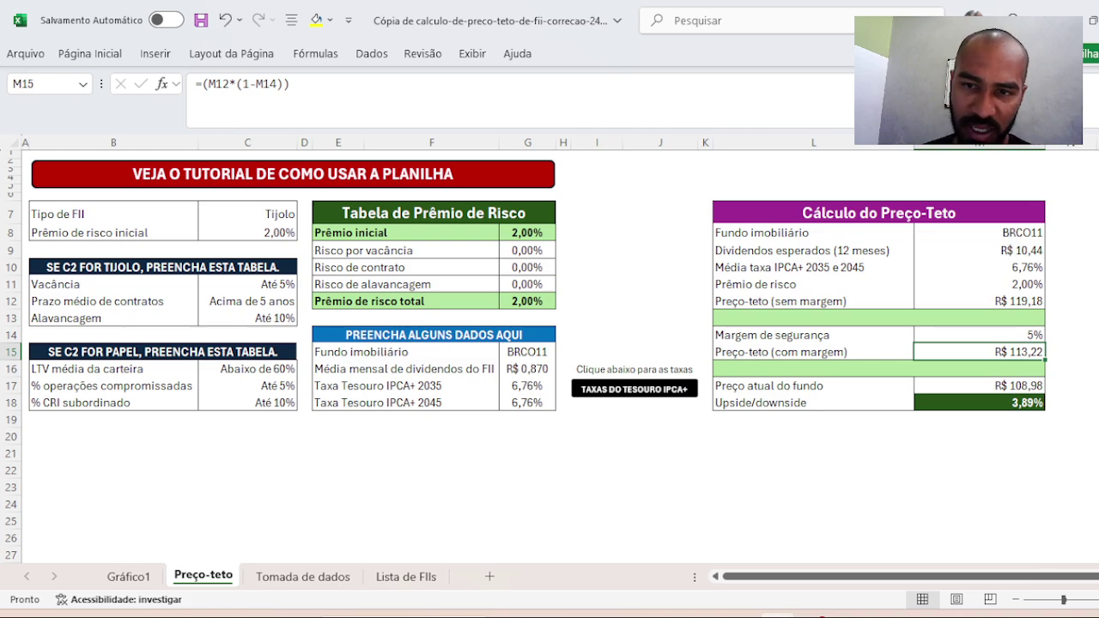
{"action": "left_click", "coordinate": [1016, 403]}
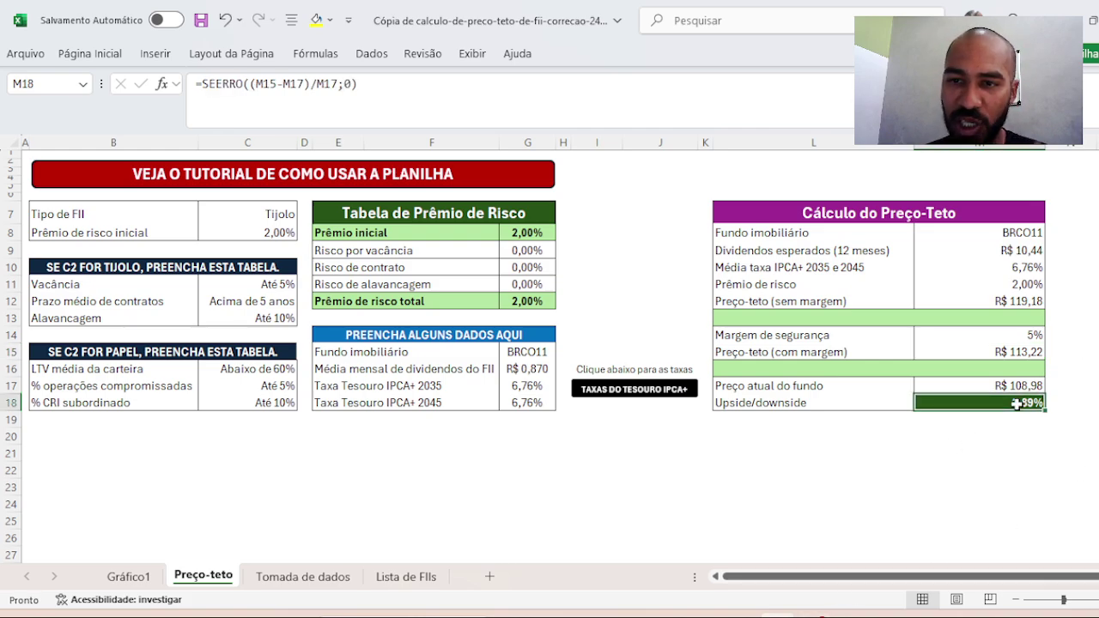
Set Margem de segurança back to 0% and check the Upside/downside cell
{"action": "left_click", "coordinate": [1008, 336]}
{"action": "left_click", "coordinate": [1052, 335]}
{"action": "left_click", "coordinate": [1030, 352]}
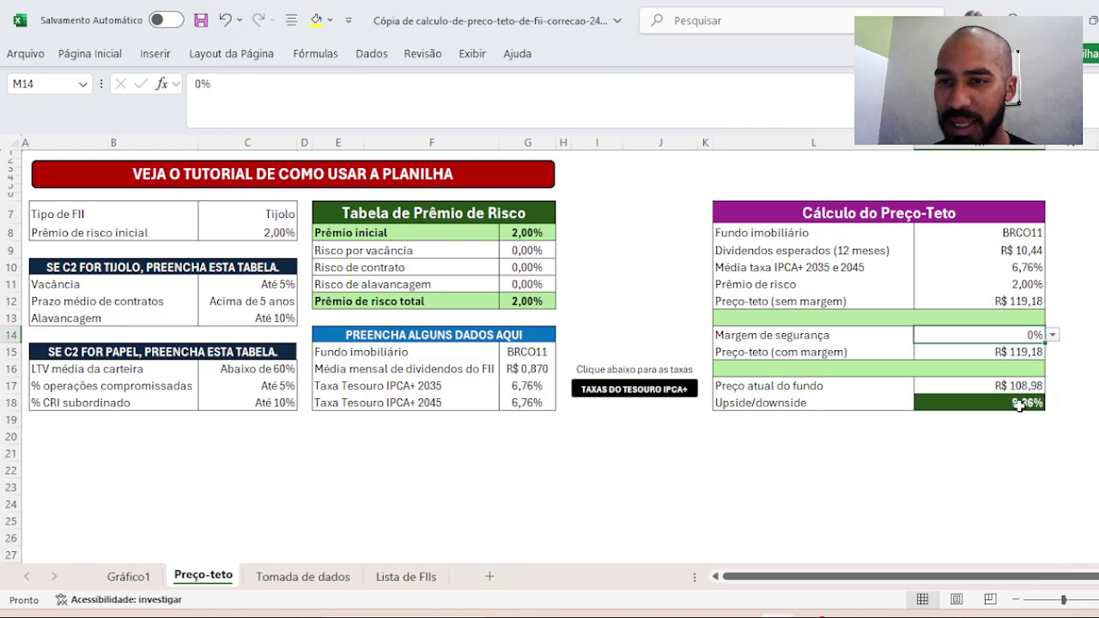
{"action": "left_click", "coordinate": [1022, 403]}
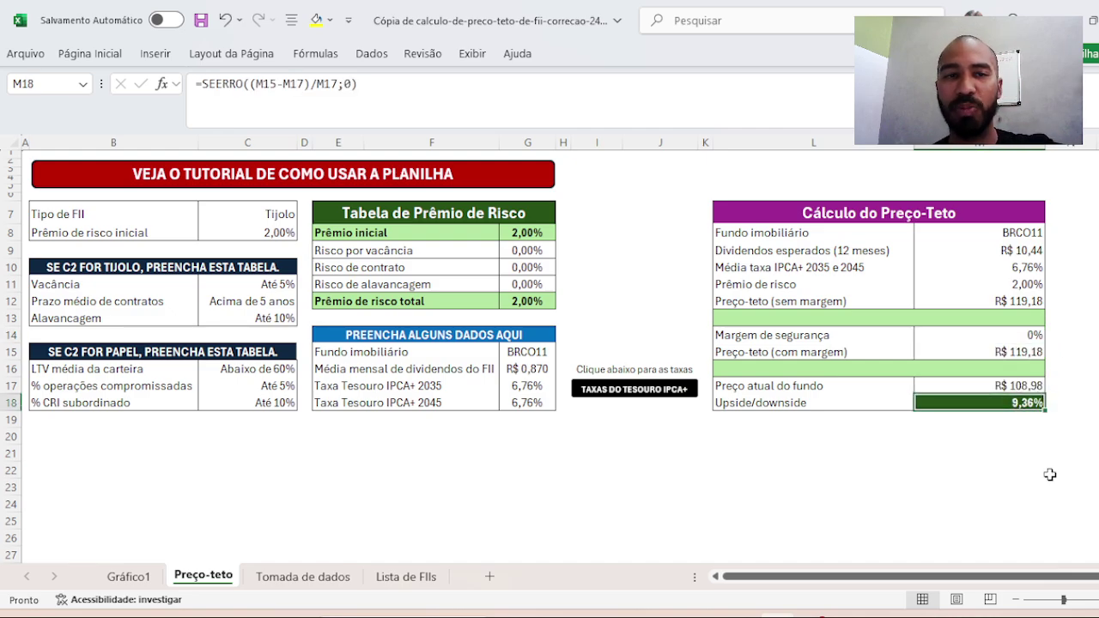